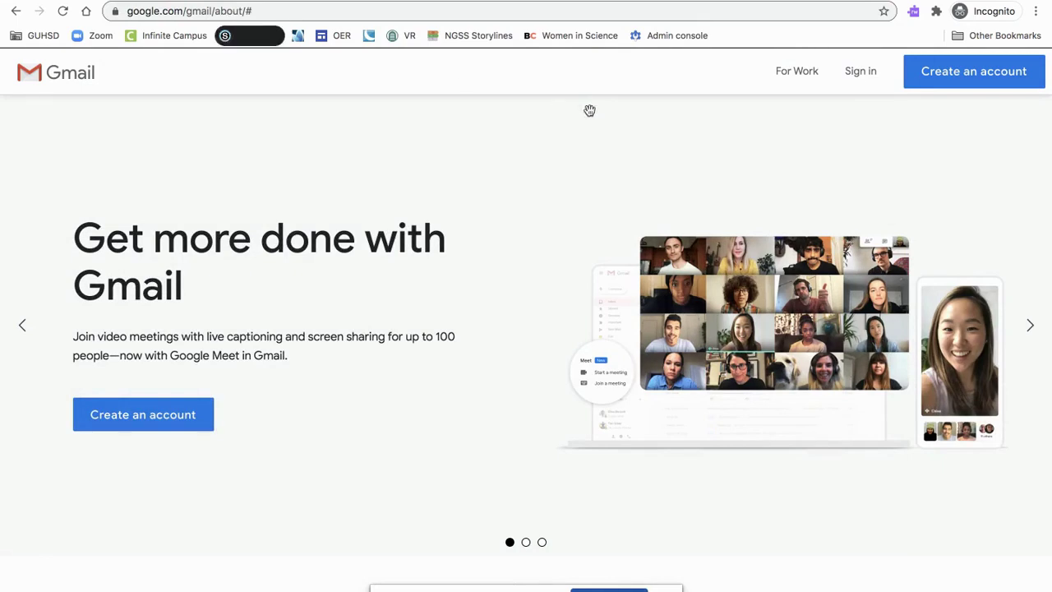
Sign in to the school Gmail account with its e-mail address and password
left_click(864, 83)
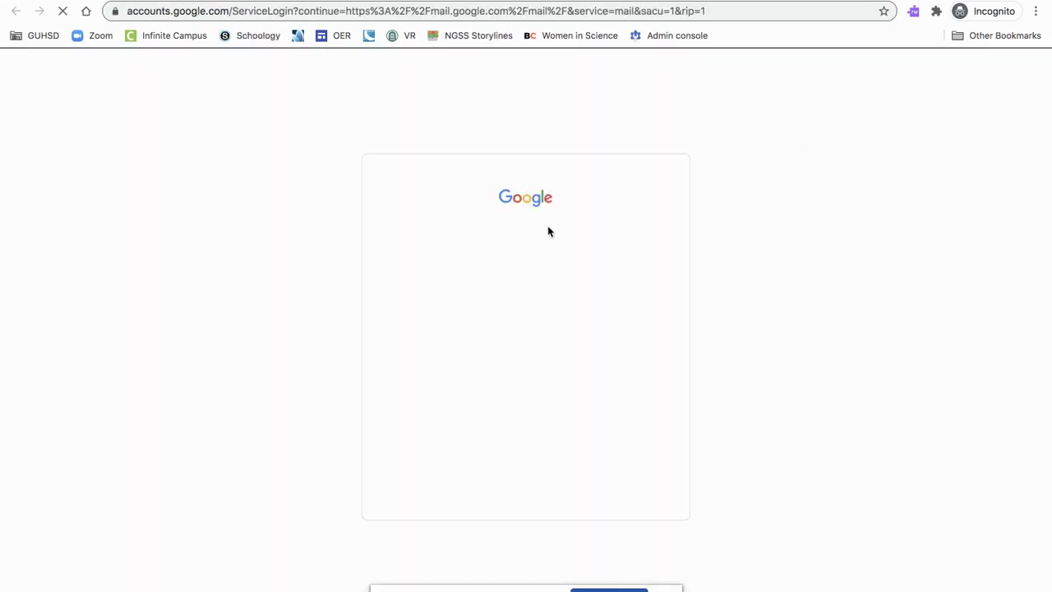
left_click(485, 305)
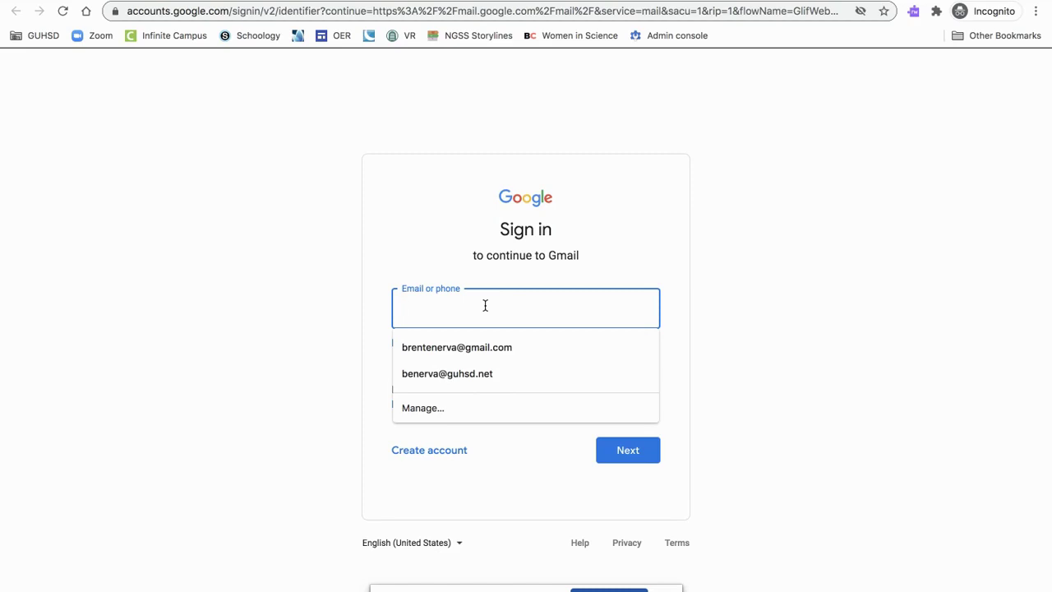
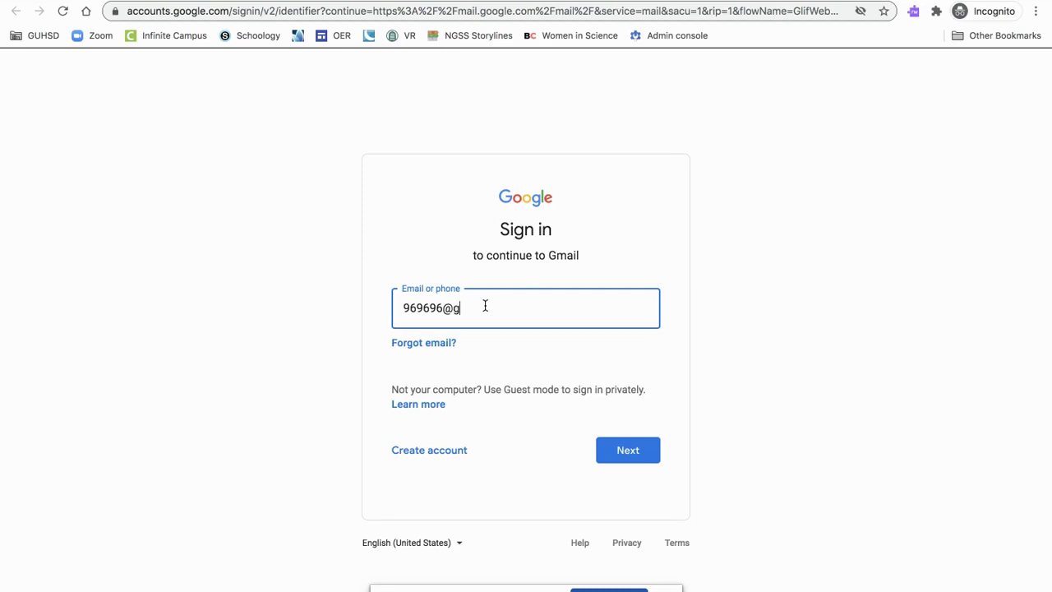
key("Return")
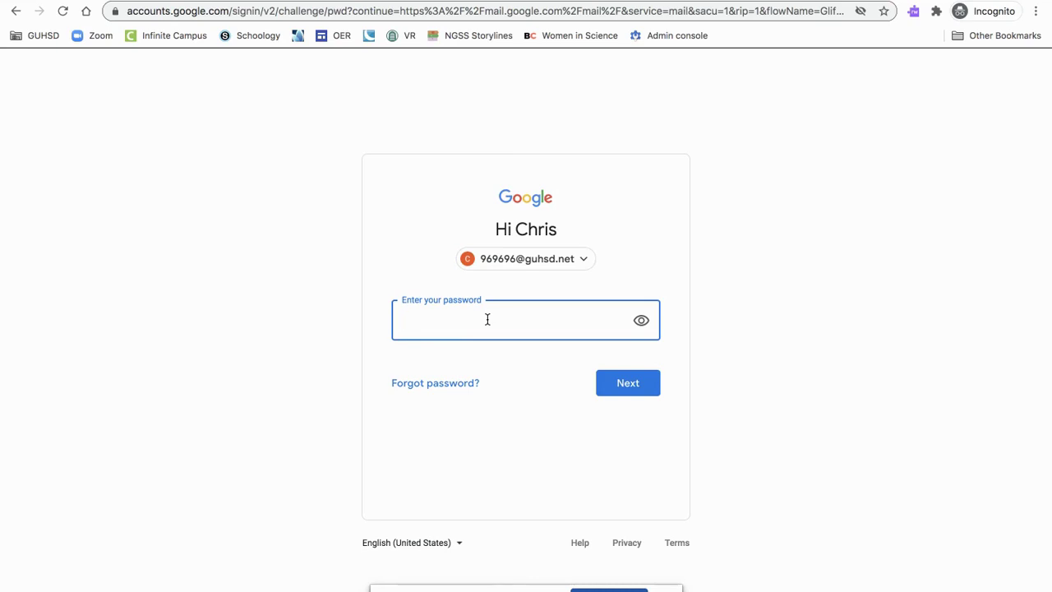
type("••••••••••")
left_click(625, 388)
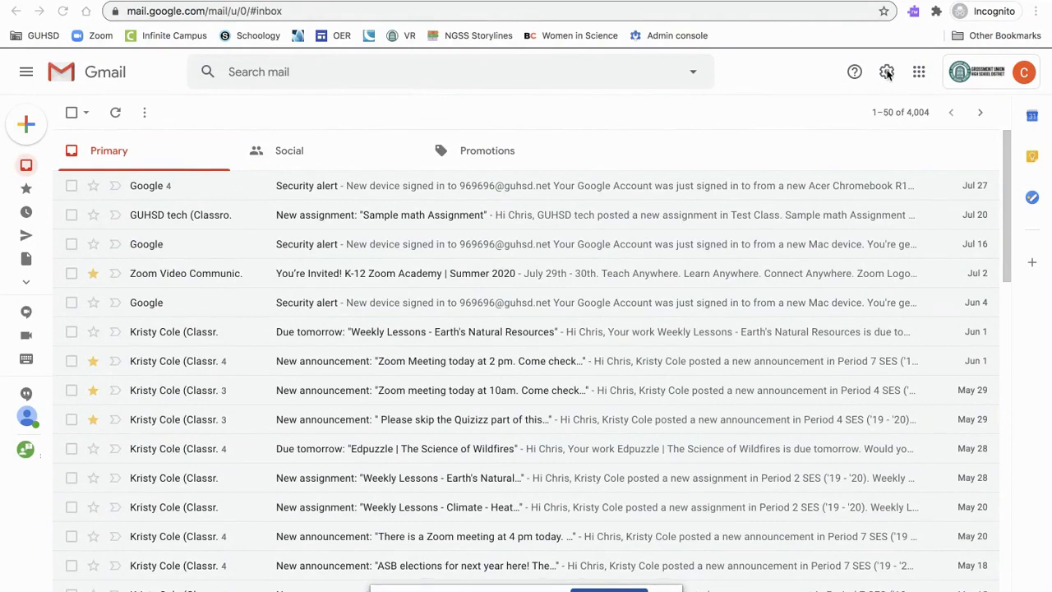
Switch the inbox type to 'Unread first' in Quick settings
left_click(887, 73)
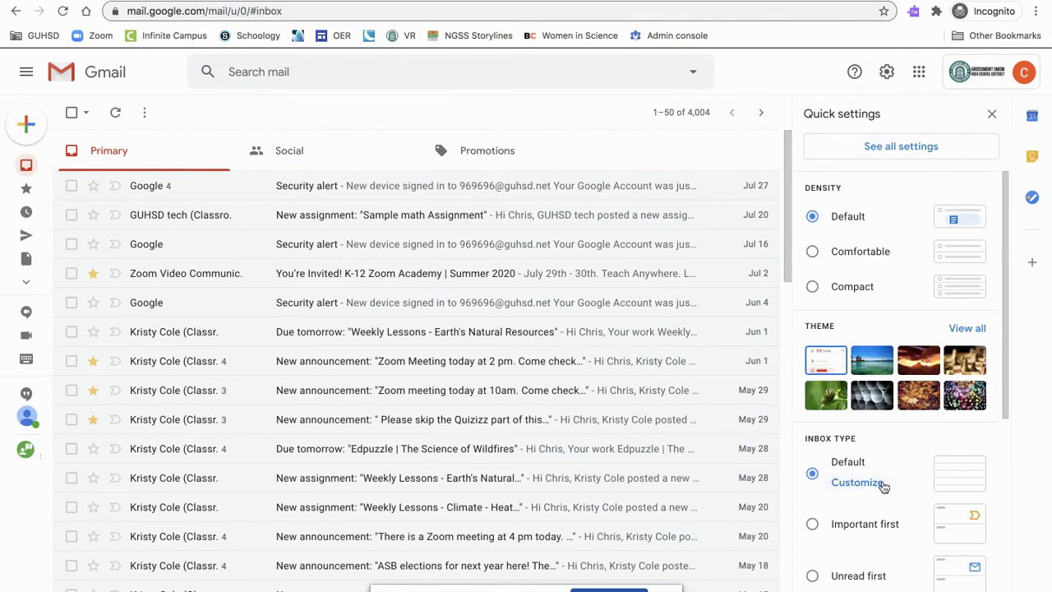
left_click(813, 578)
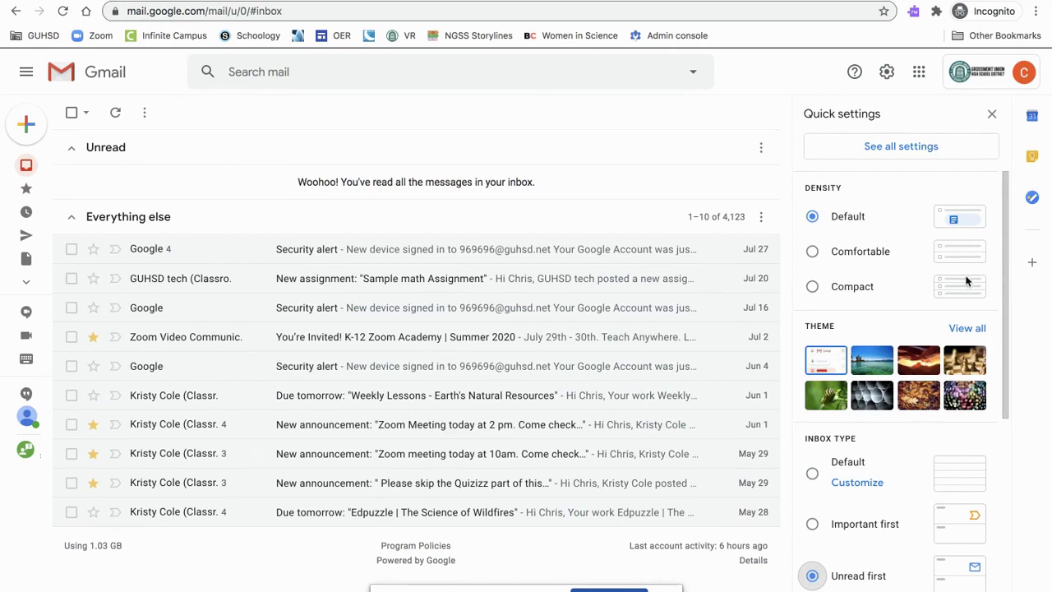
left_click(992, 115)
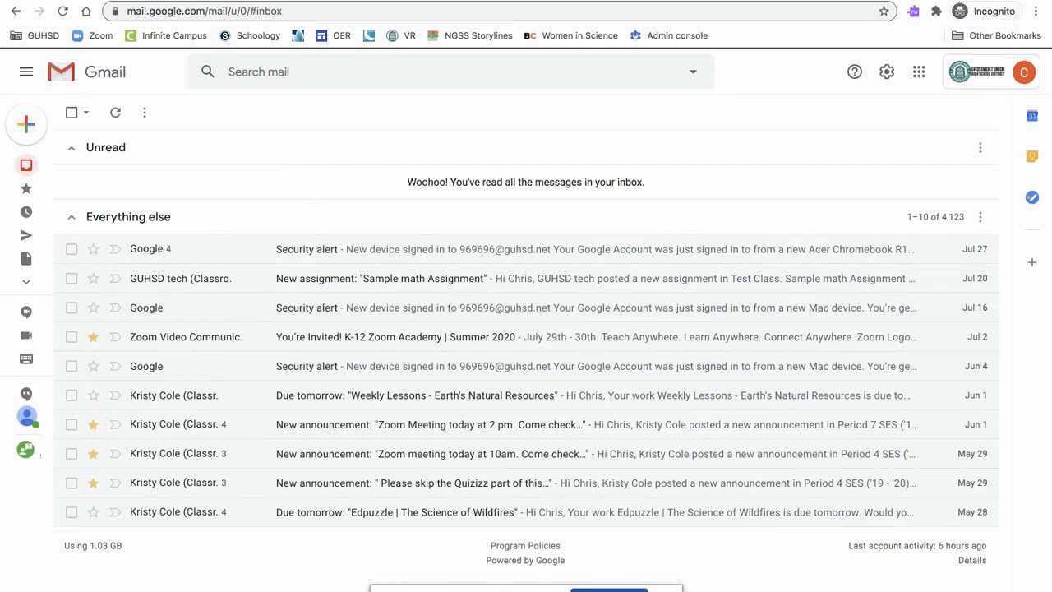
mouse_move(26, 167)
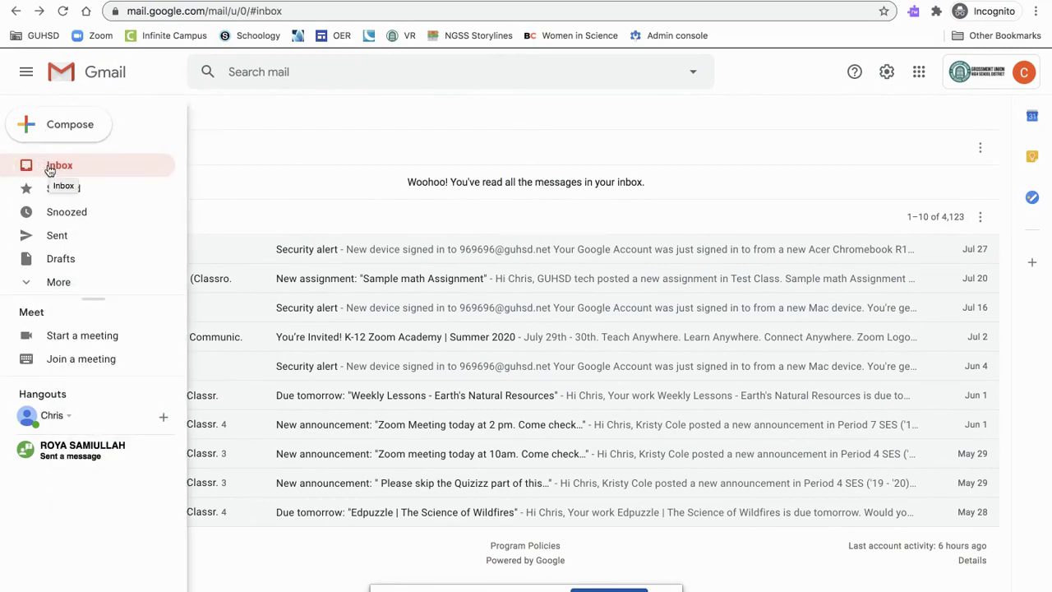
Unstar the Zoom Academy invitation and the 10am Zoom announcement, leaving two starred messages
left_click(85, 191)
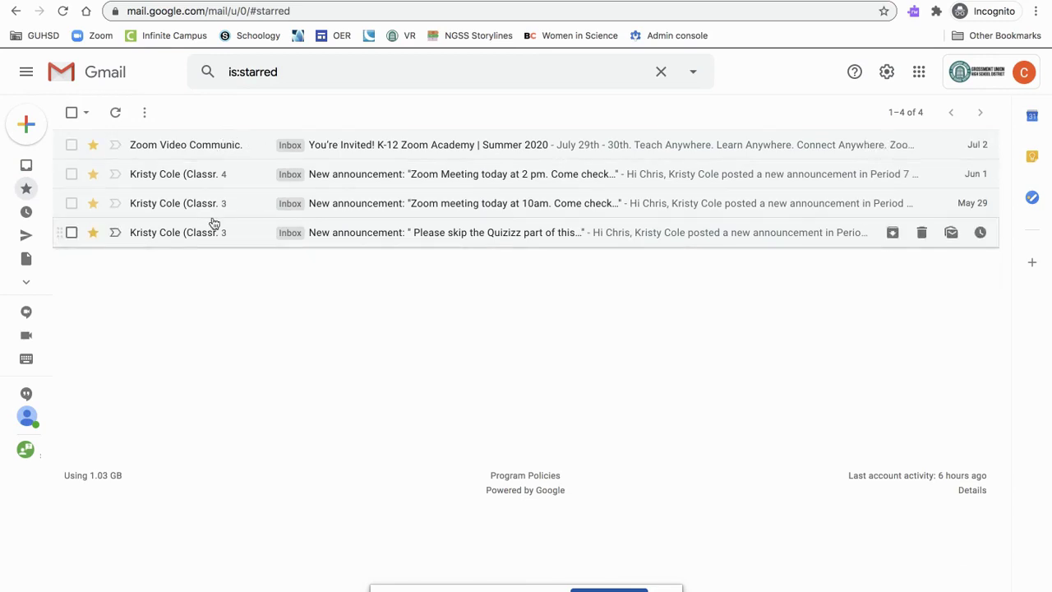
left_click(28, 167)
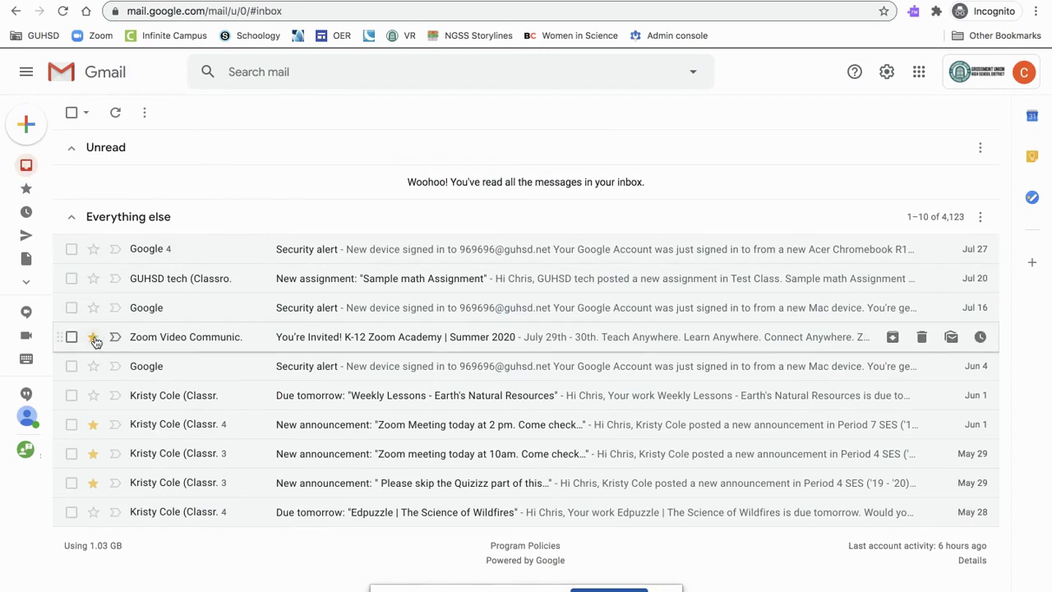
left_click(93, 453)
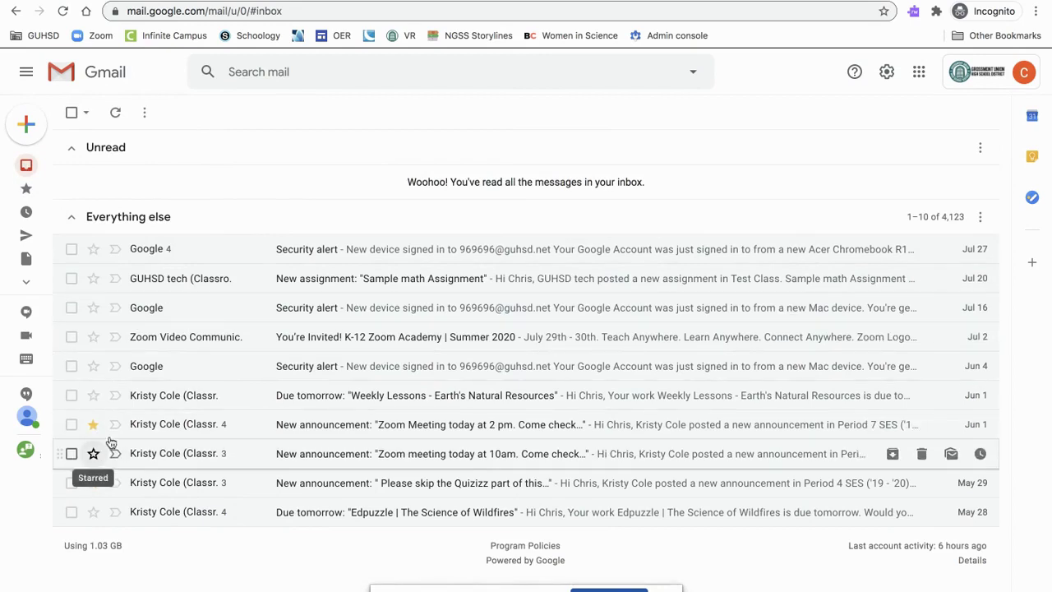
left_click(32, 190)
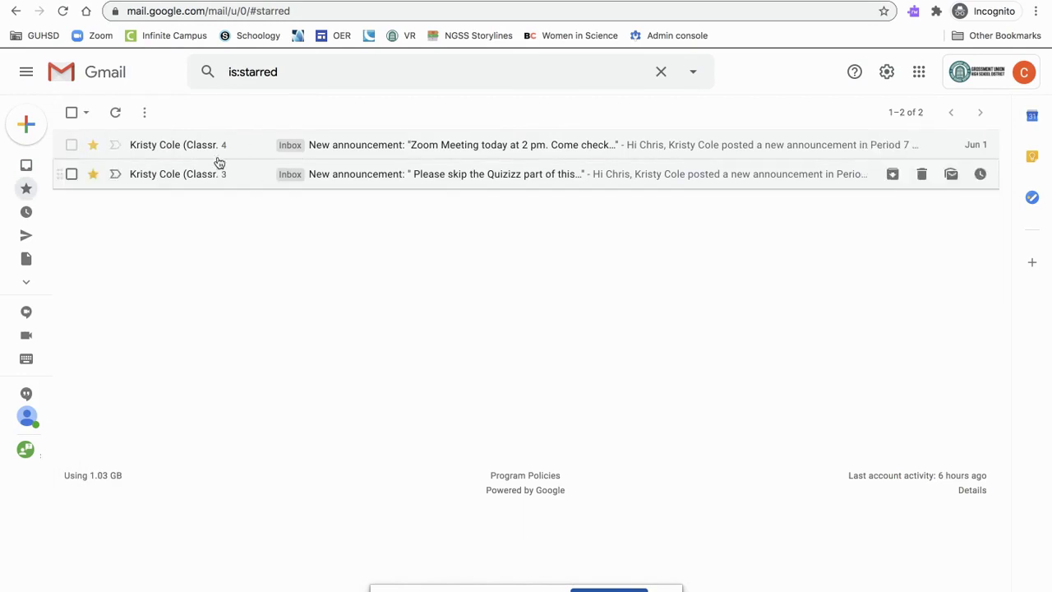
mouse_move(89, 199)
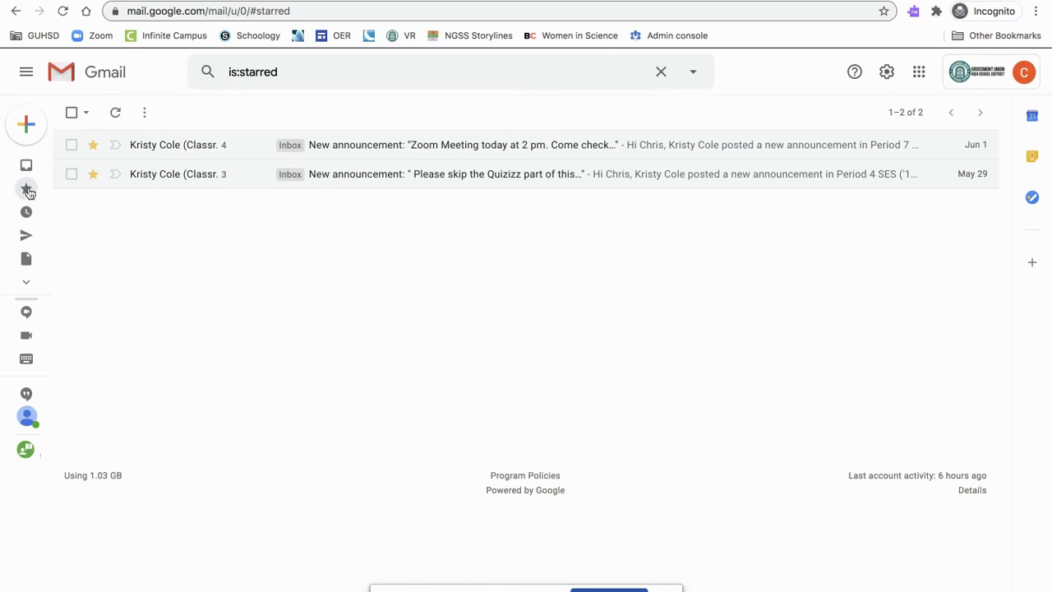
Check the Sent folder's 24 messages, then view the empty Drafts folder
mouse_move(29, 193)
left_click(52, 167)
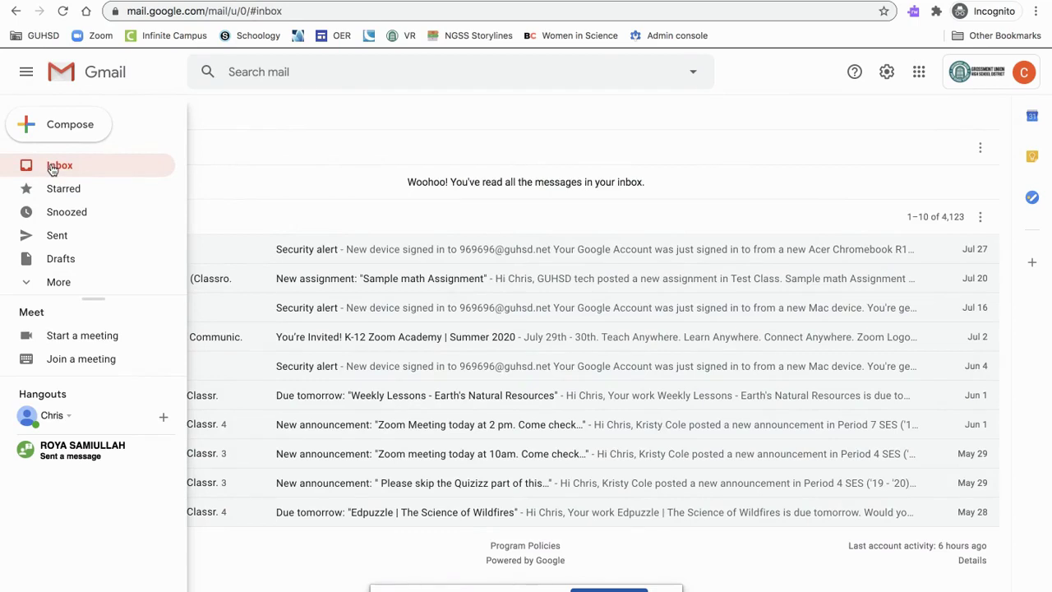
left_click(64, 236)
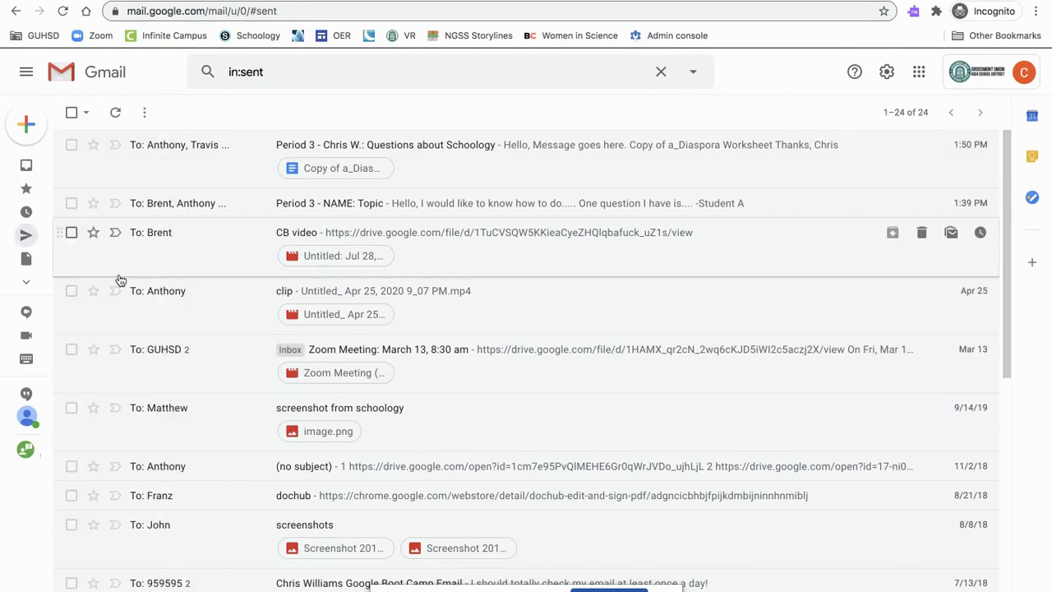
mouse_move(34, 259)
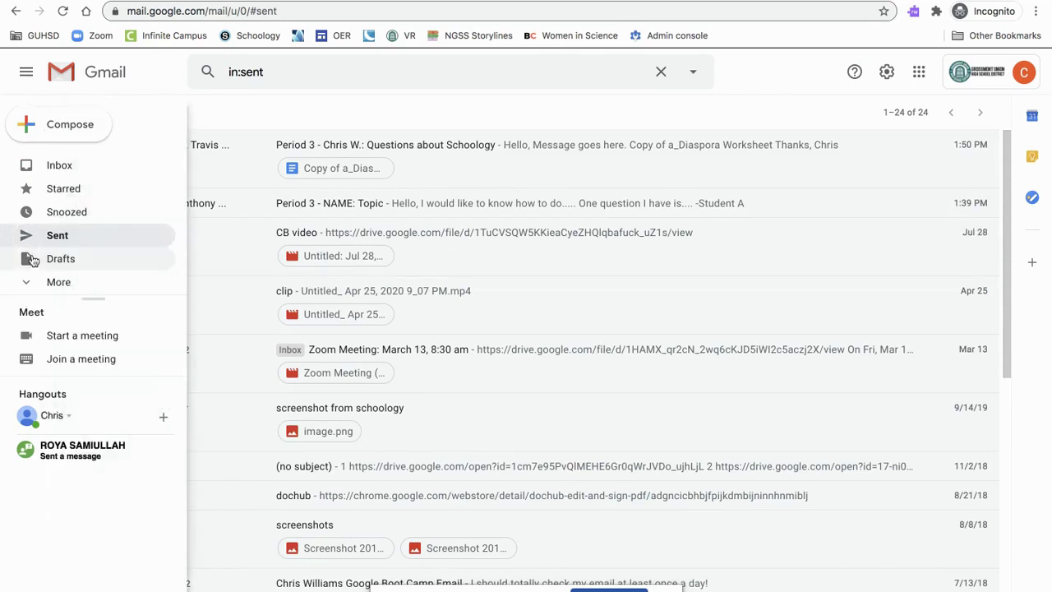
left_click(43, 261)
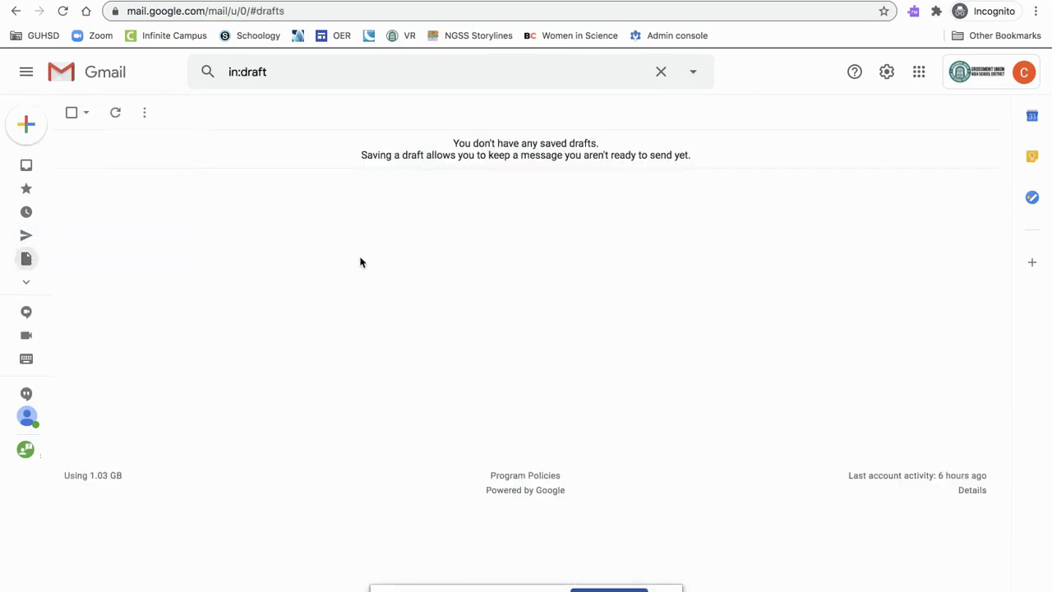
Save a draft to a suggested contact with subject 'Draft sample' and body 'hello'
mouse_move(51, 228)
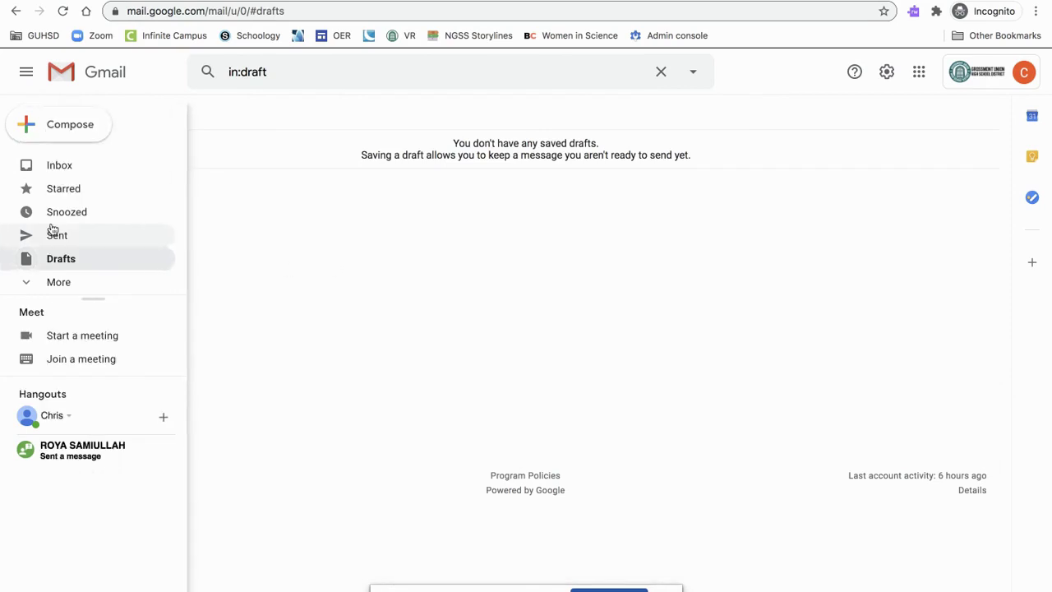
left_click(71, 131)
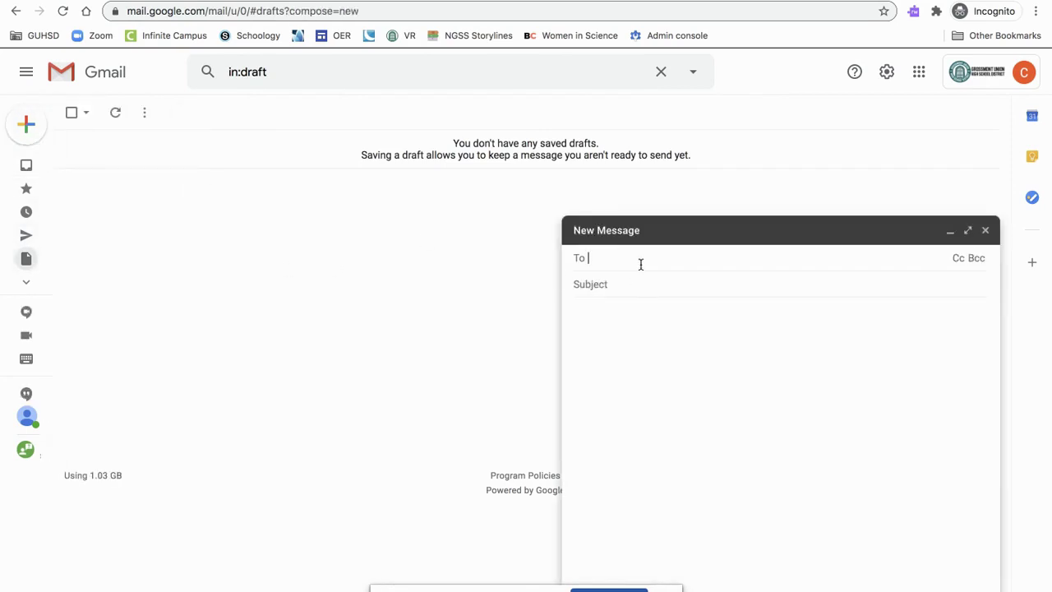
type("bre")
key("Return")
left_click(639, 295)
type("Draft sample")
left_click(678, 347)
type("hello")
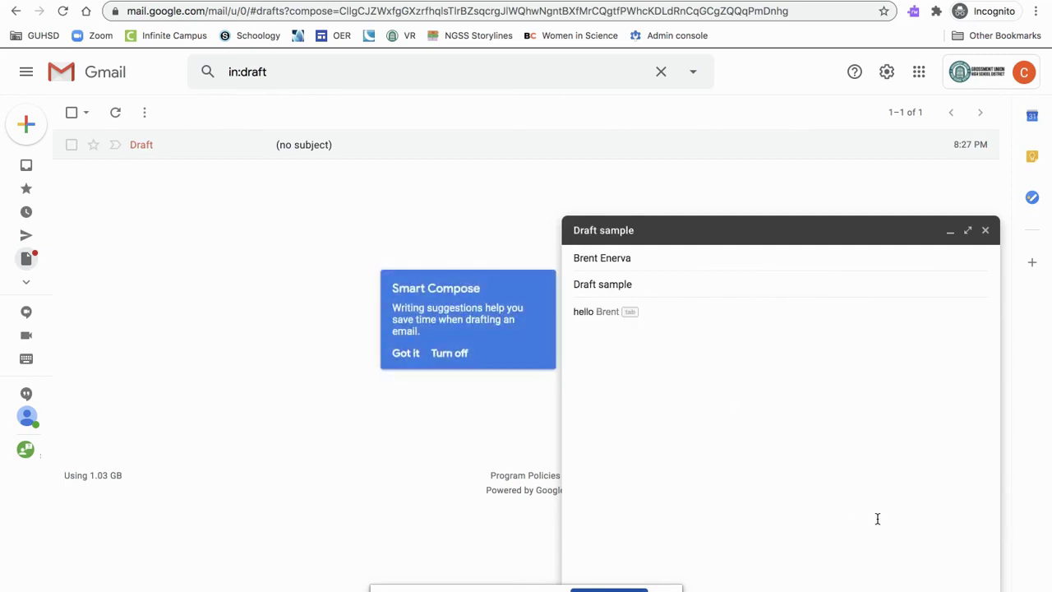
left_click(985, 230)
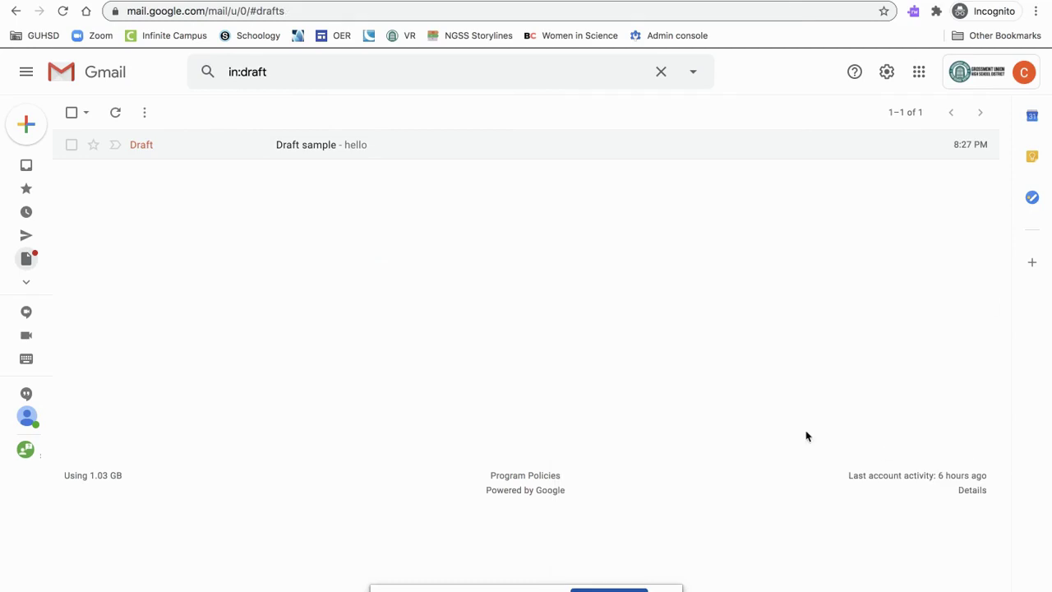
Reopen the Draft sample draft from Drafts, discard it, and return to the inbox
left_click(28, 165)
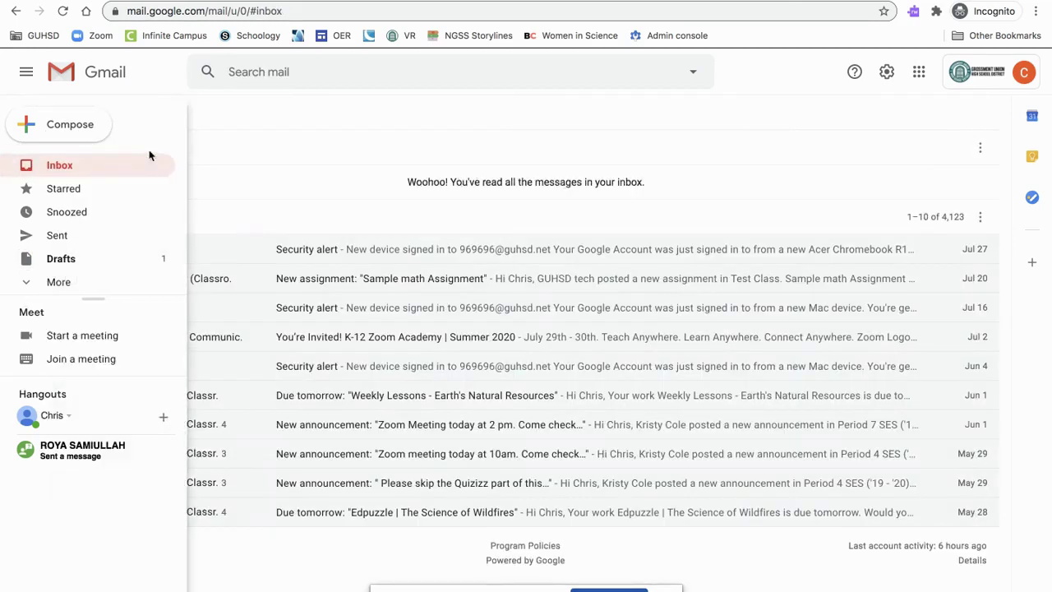
left_click(30, 261)
left_click(369, 153)
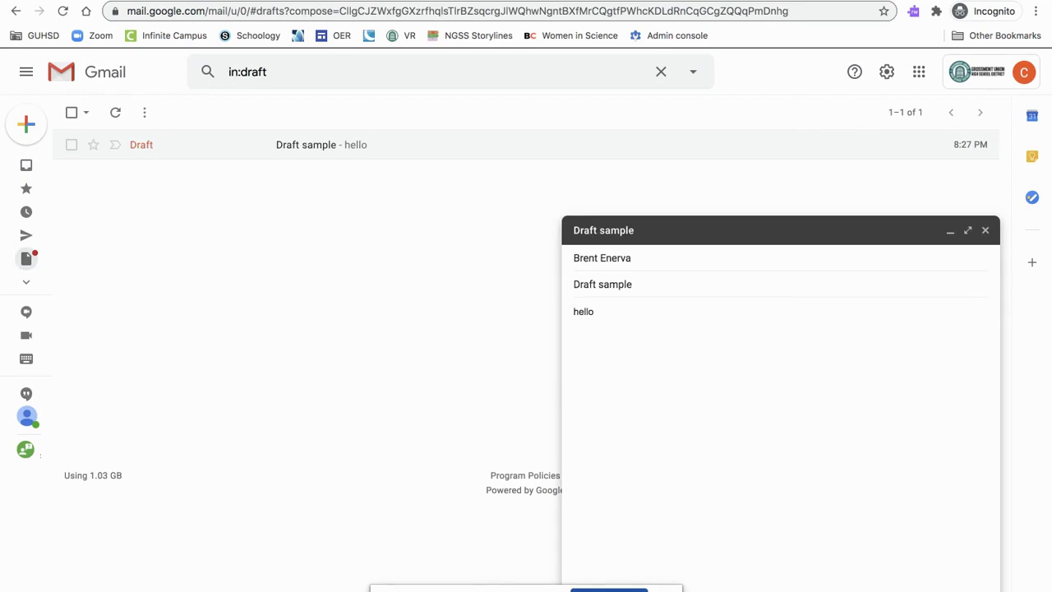
key("super+shift+d")
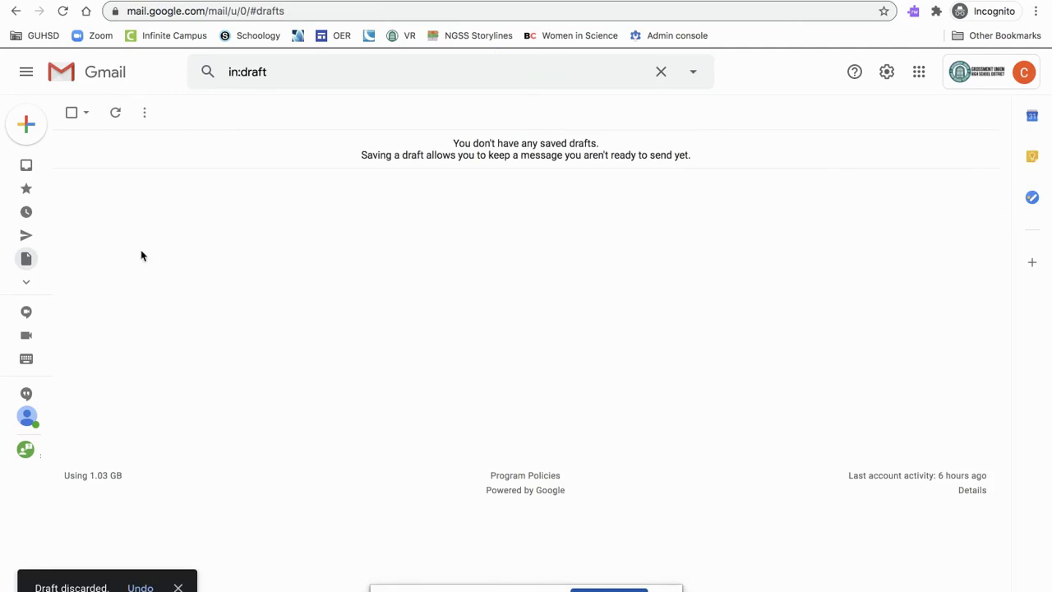
key("g")
key("i")
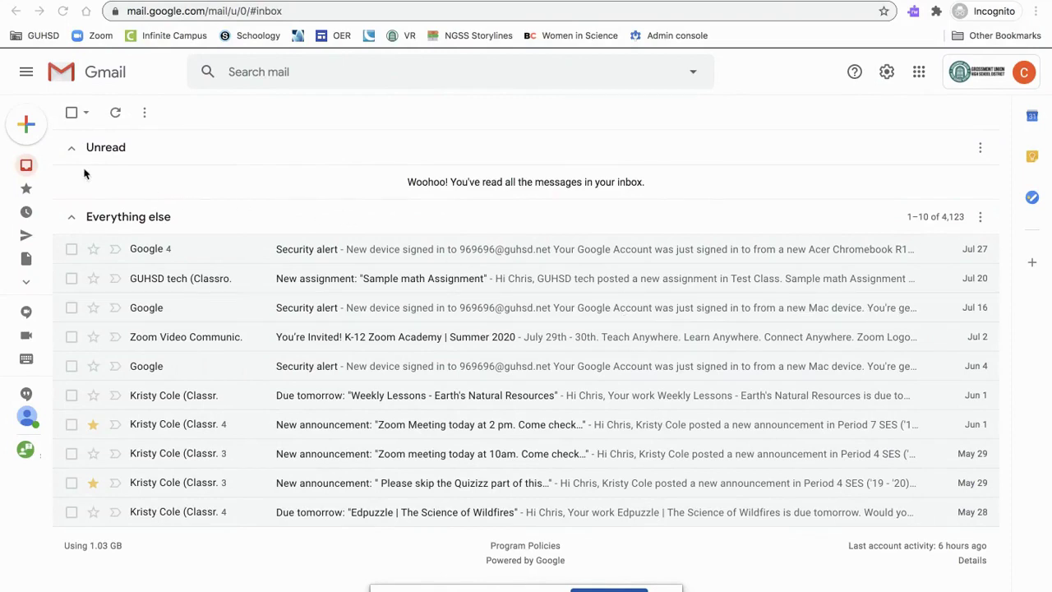
Start a new message with one suggested To contact and two suggested Cc contacts
left_click(28, 124)
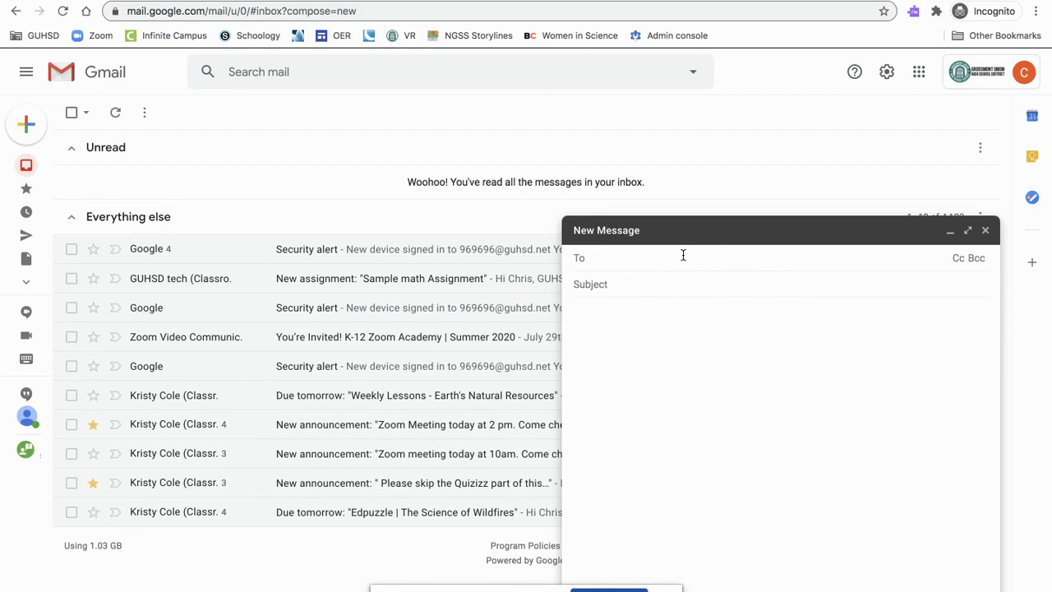
type("An")
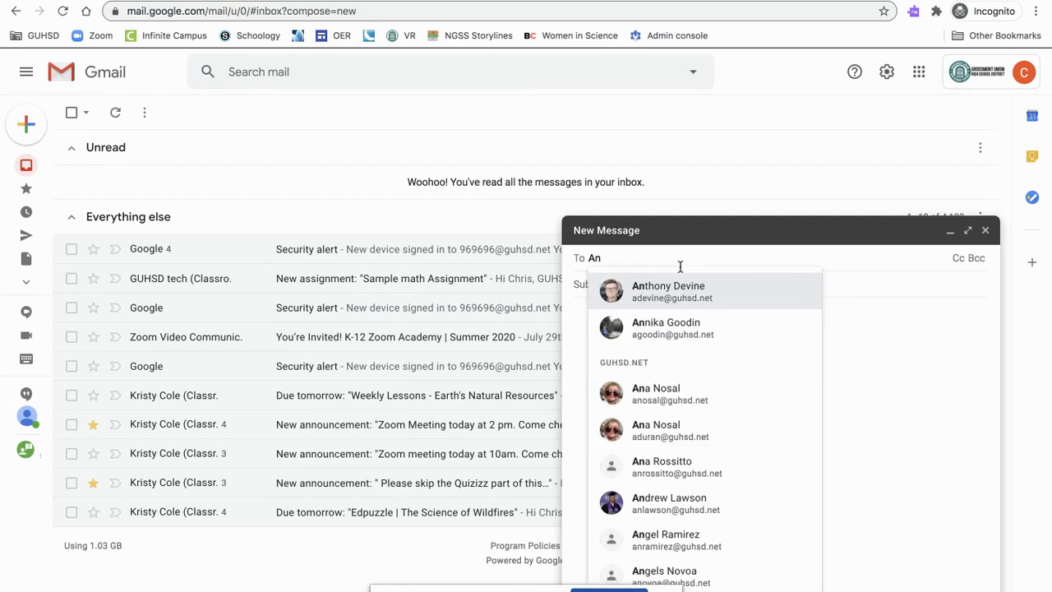
left_click(673, 286)
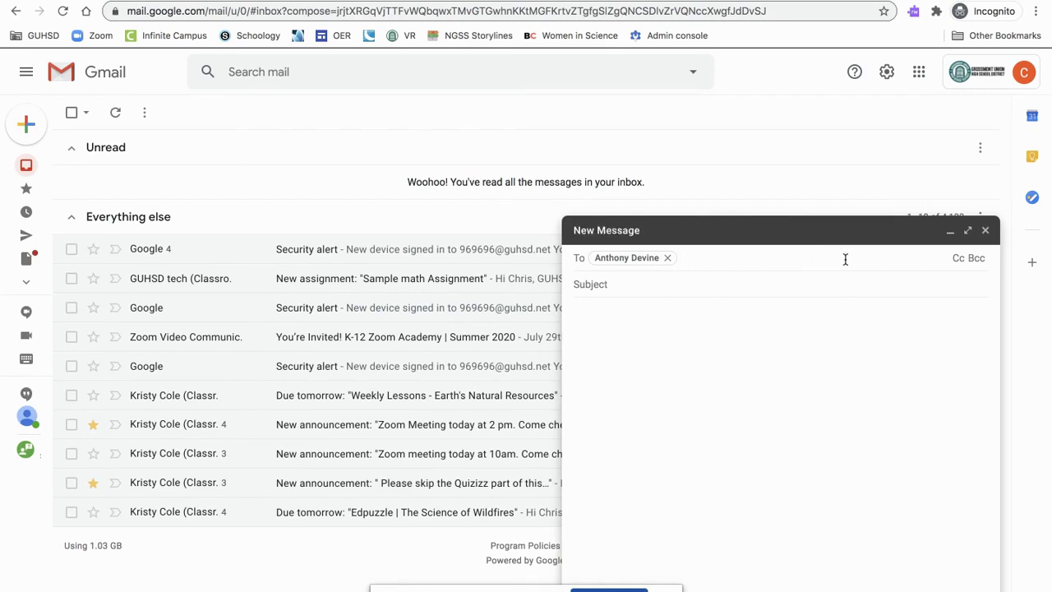
left_click(957, 260)
type("Tr")
key("Return")
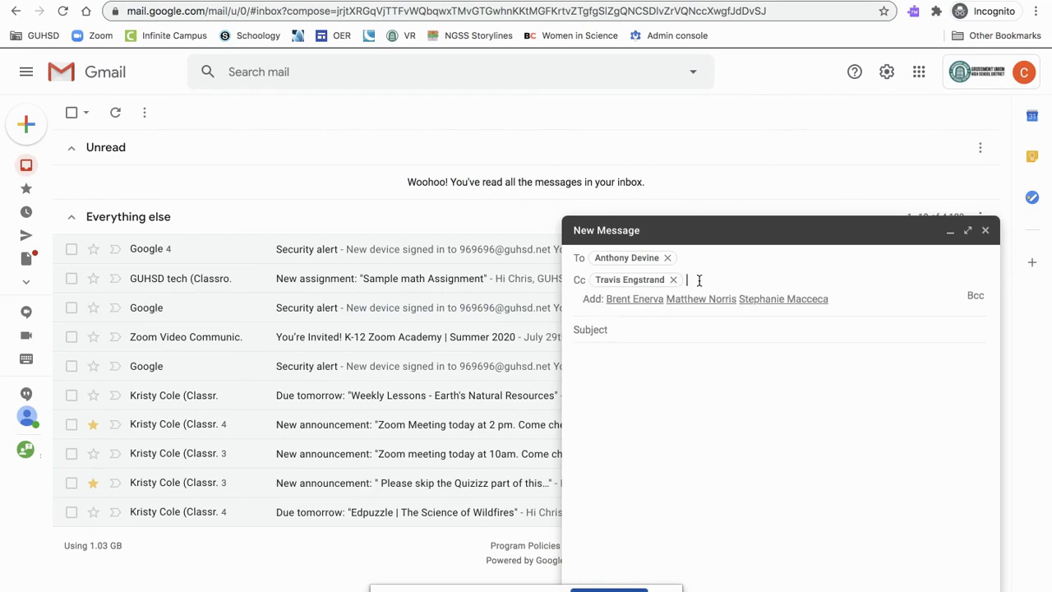
left_click(691, 301)
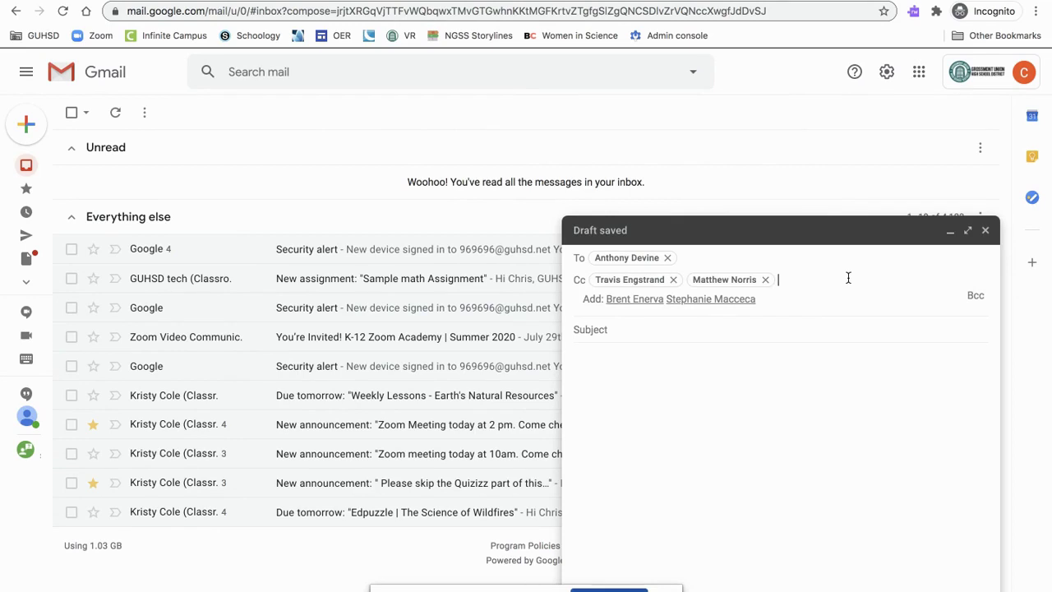
Add a contact from the suggestions as the Bcc recipient
left_click(976, 296)
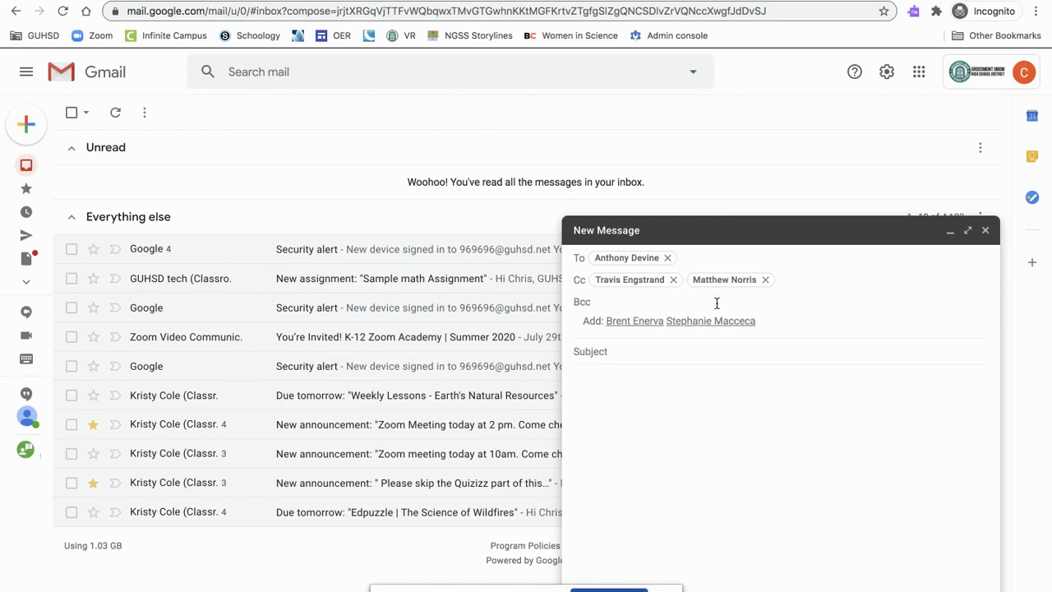
type("Brent")
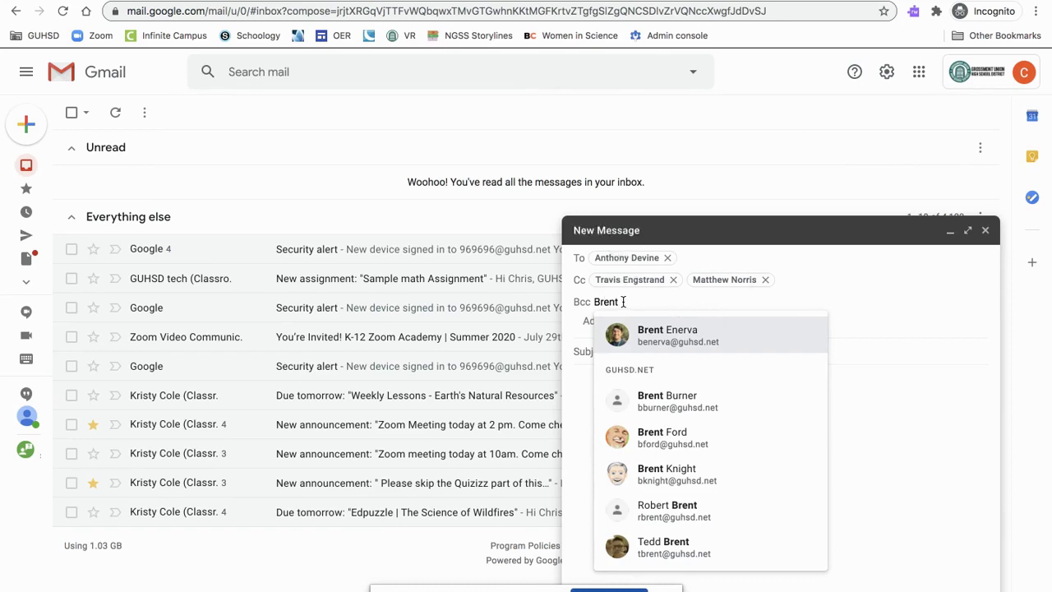
mouse_move(678, 333)
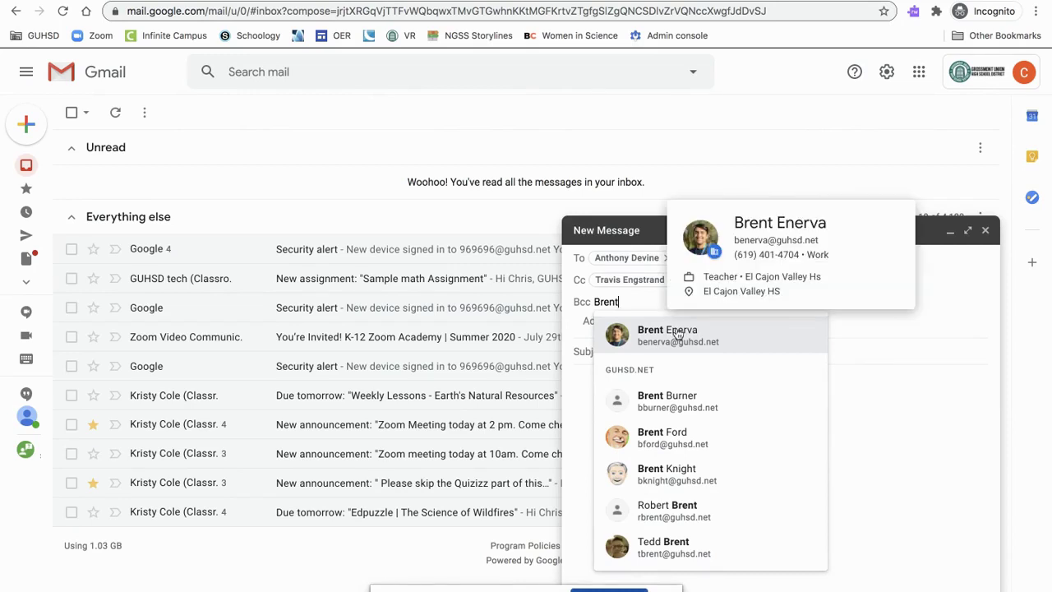
left_click(789, 345)
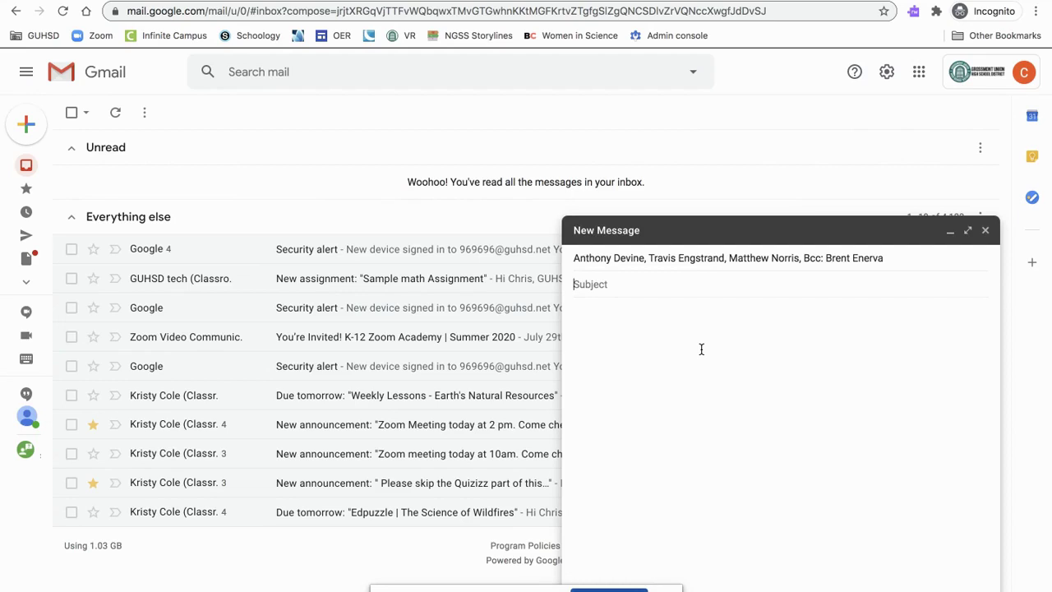
Enter the Period 3 homework-help subject, a 'Hello!' greeting, and the assignment help request
type("Period 3 - Enerva; Homework help")
left_click(674, 344)
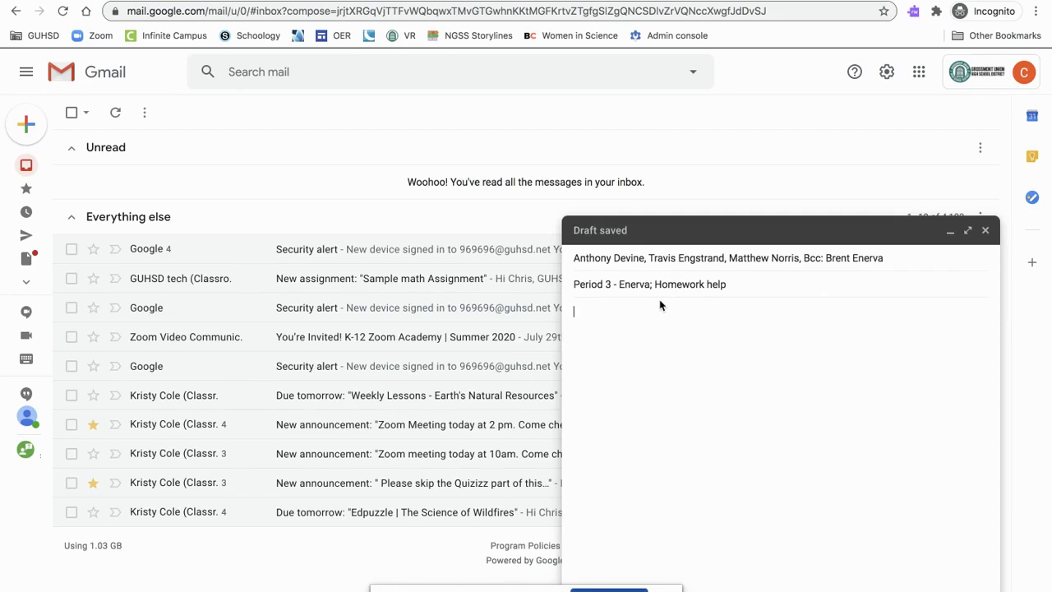
type("Hello!")
key("Return")
key("Return")
type("I NEED SOME")
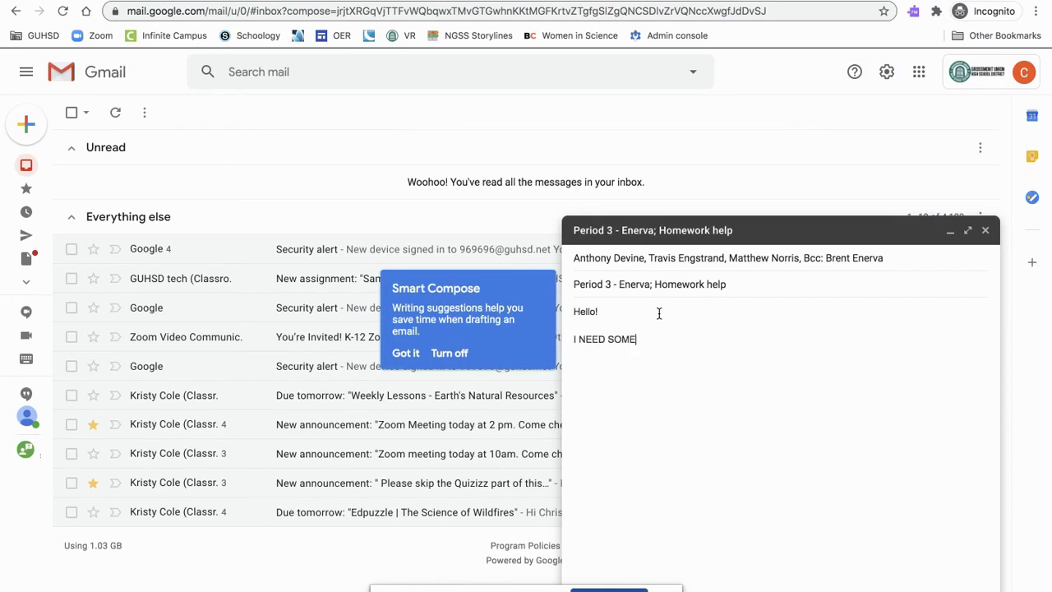
key("BackSpace")
key("BackSpace")
key("BackSpace")
key("BackSpace")
key("BackSpace")
key("BackSpace")
key("BackSpace")
key("BackSpace")
key("BackSpace")
key("BackSpace")
key("BackSpace")
type("need some help with ________ assignme")
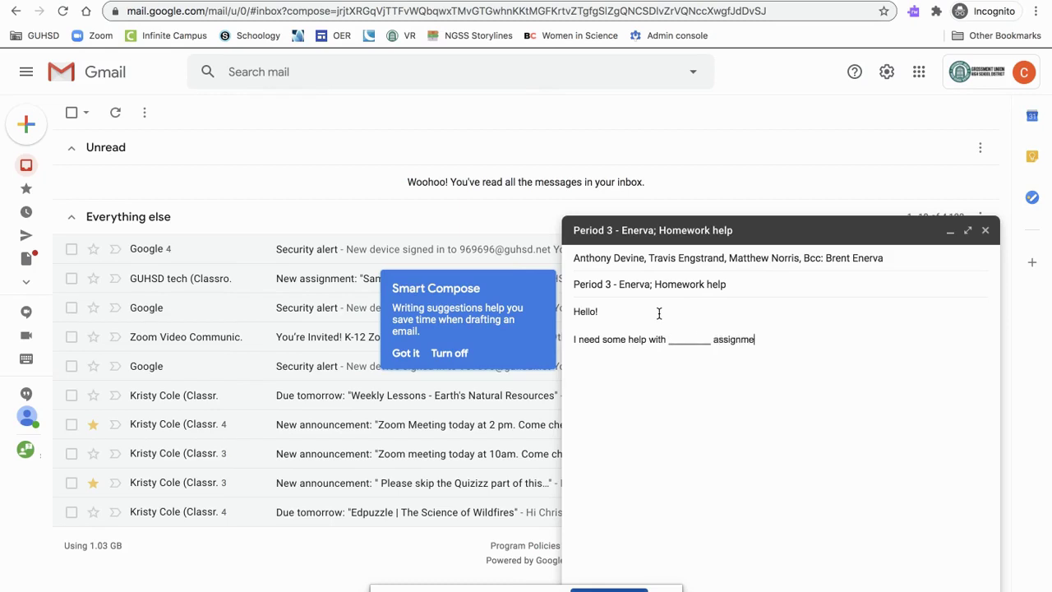
type("nt. Specifically")
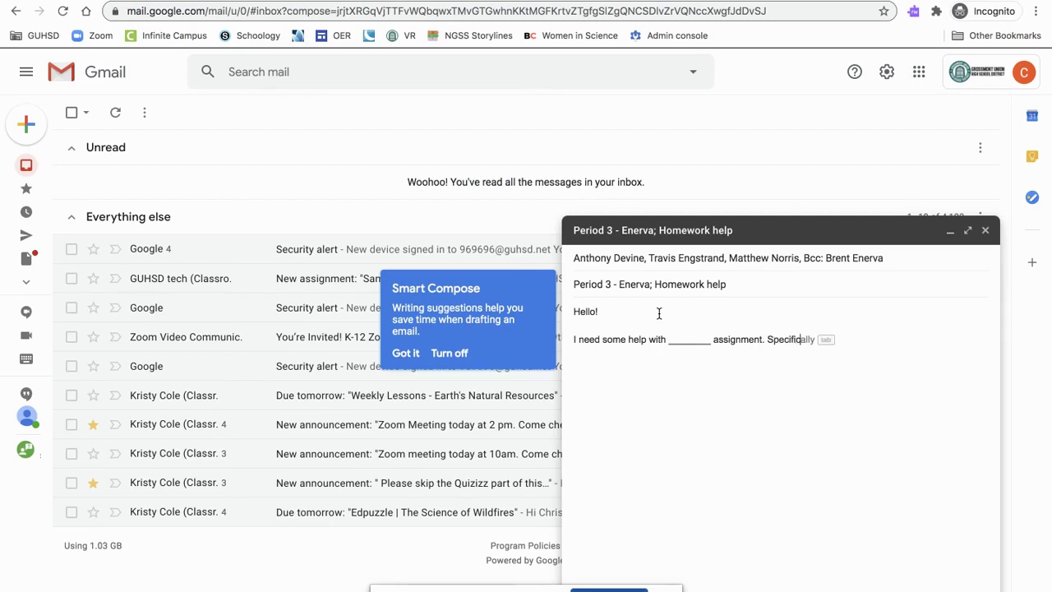
type(", ...")
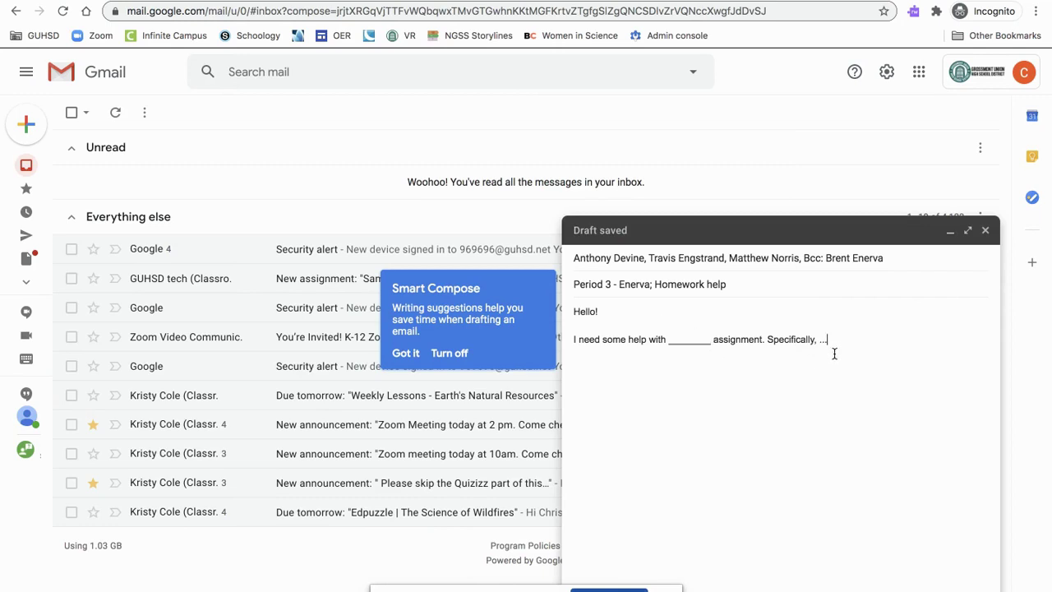
Close the body with 'Sincerely,' and the sender's name, fixing typos along the way
key("Return")
key("Return")
type("Sincerely,")
key("Return")
key("Return")
type("E")
key("BackSpace")
type("ene")
key("BackSpace")
key("BackSpace")
key("BackSpace")
type("Enerva")
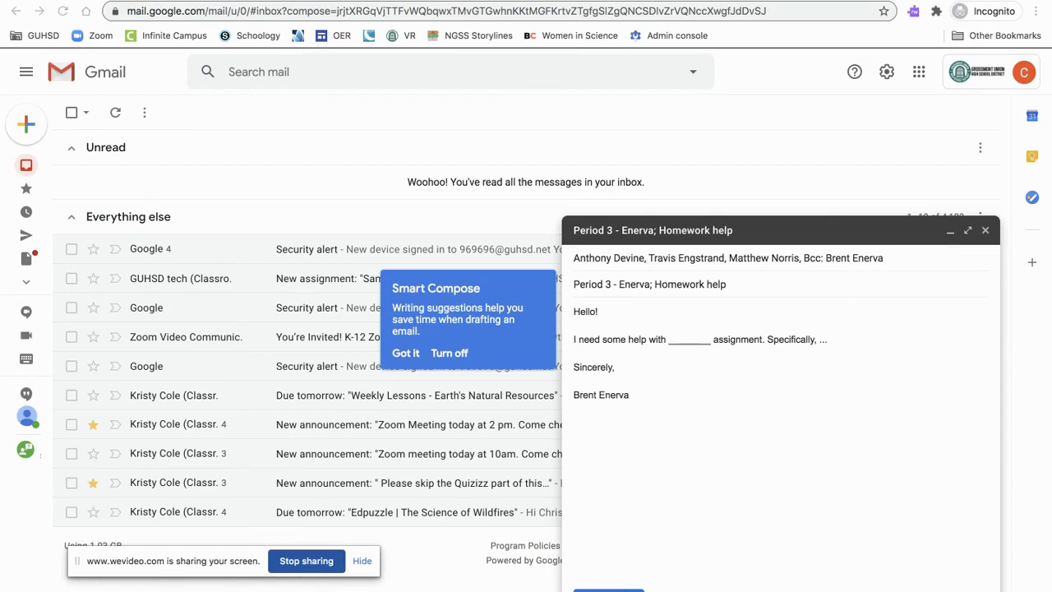
Attach Drag and Drop.png from Downloads and check the send options
left_click(684, 591)
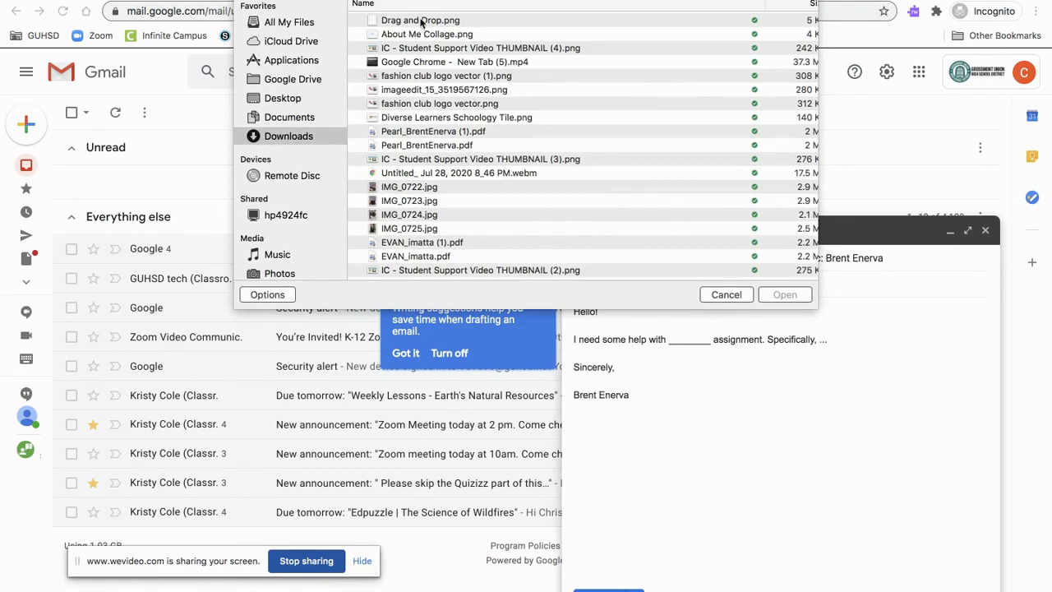
double_click(422, 20)
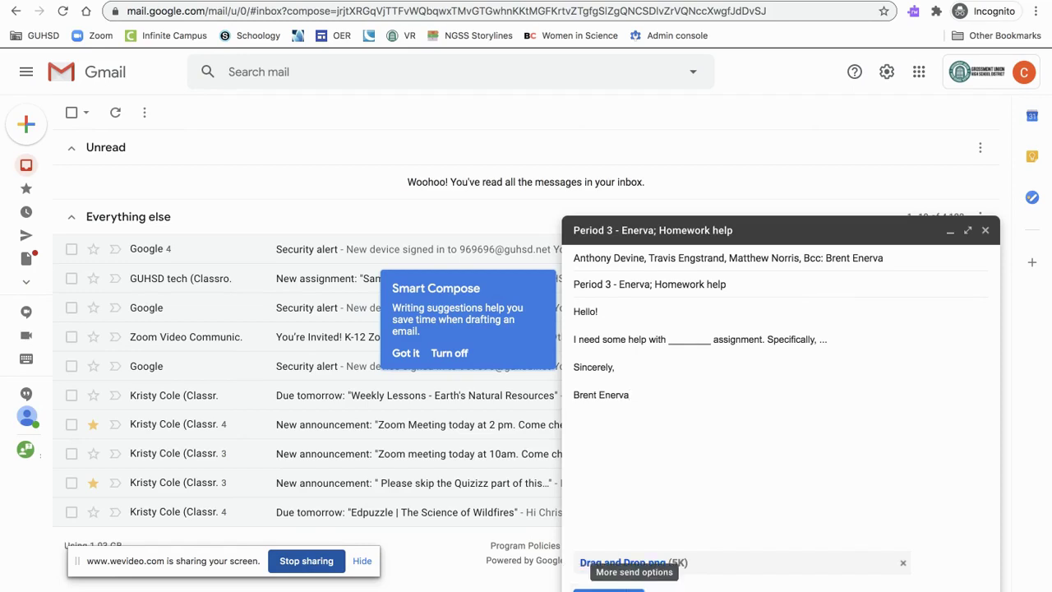
left_click(635, 589)
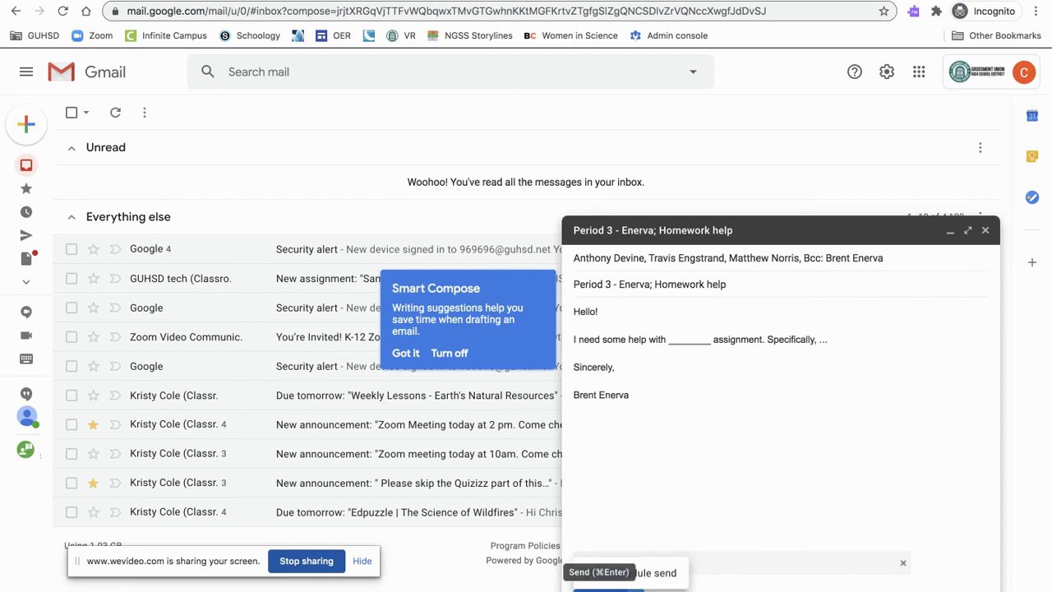
Send the homework-help message and confirm it in the Sent folder
left_click(609, 586)
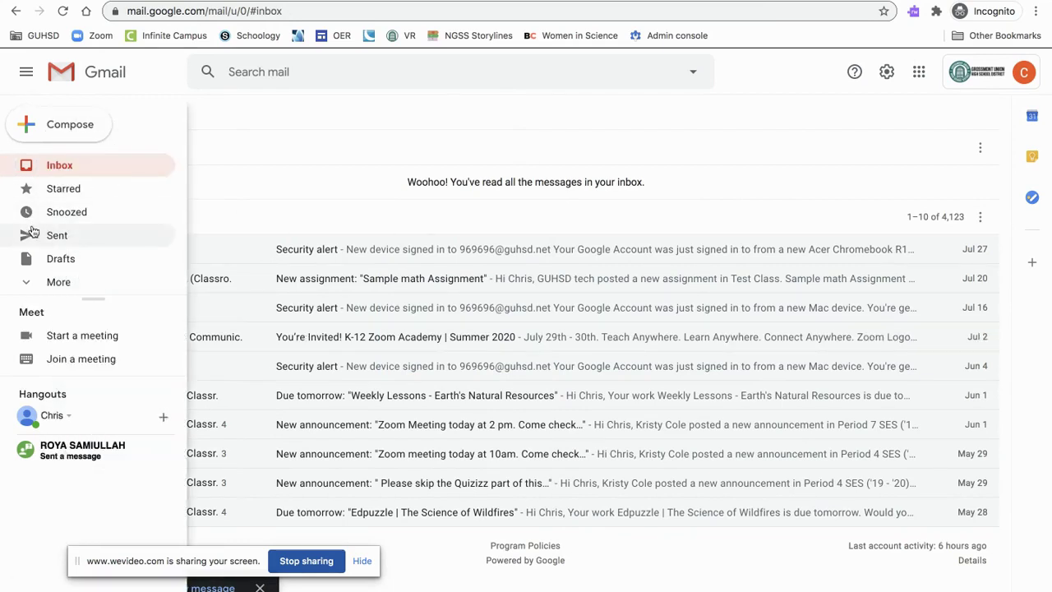
left_click(33, 235)
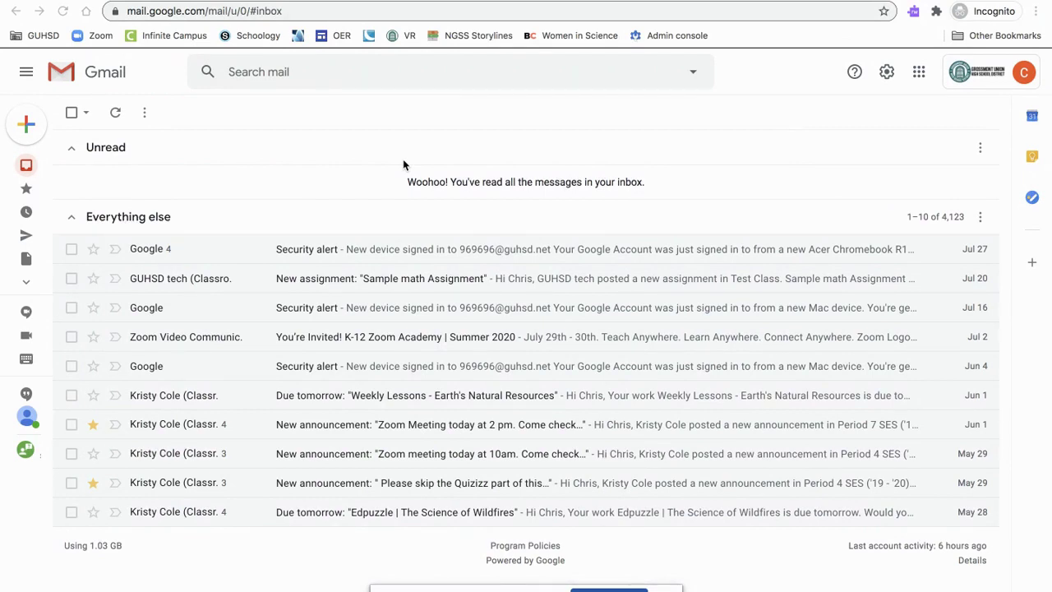
Search mail for messages from a contact chosen from the search suggestions
left_click(295, 74)
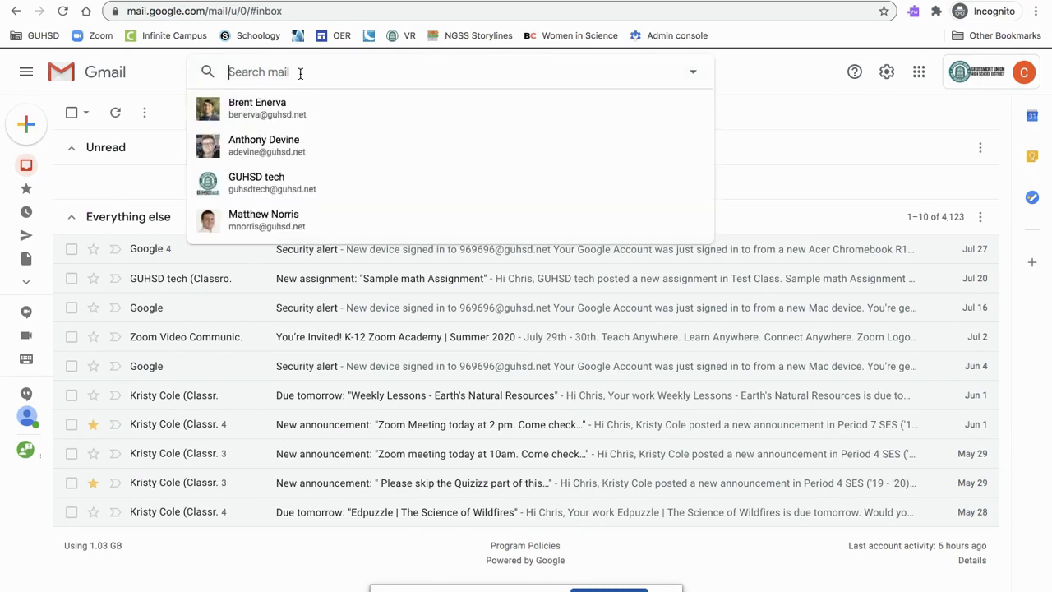
type("An")
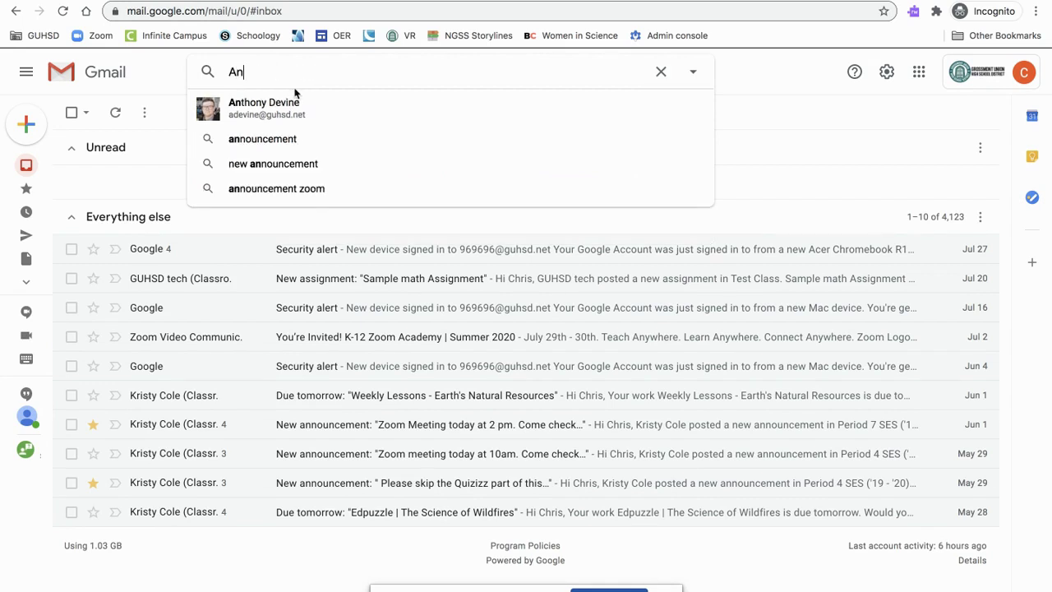
left_click(292, 103)
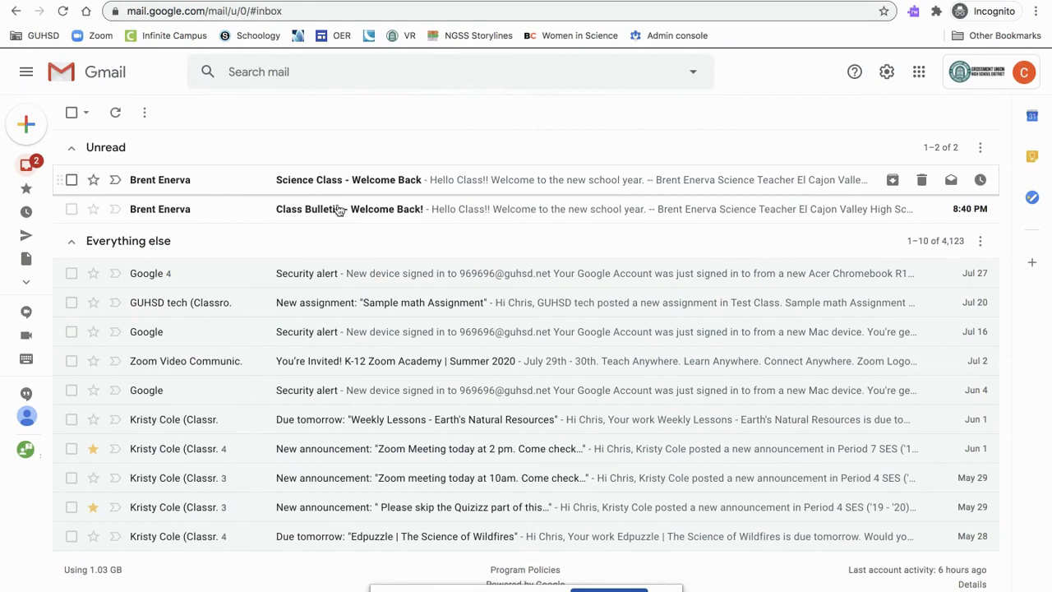
Open the 'Science Class - Welcome Back' email from Unread and start a reply to its sender
left_click(389, 185)
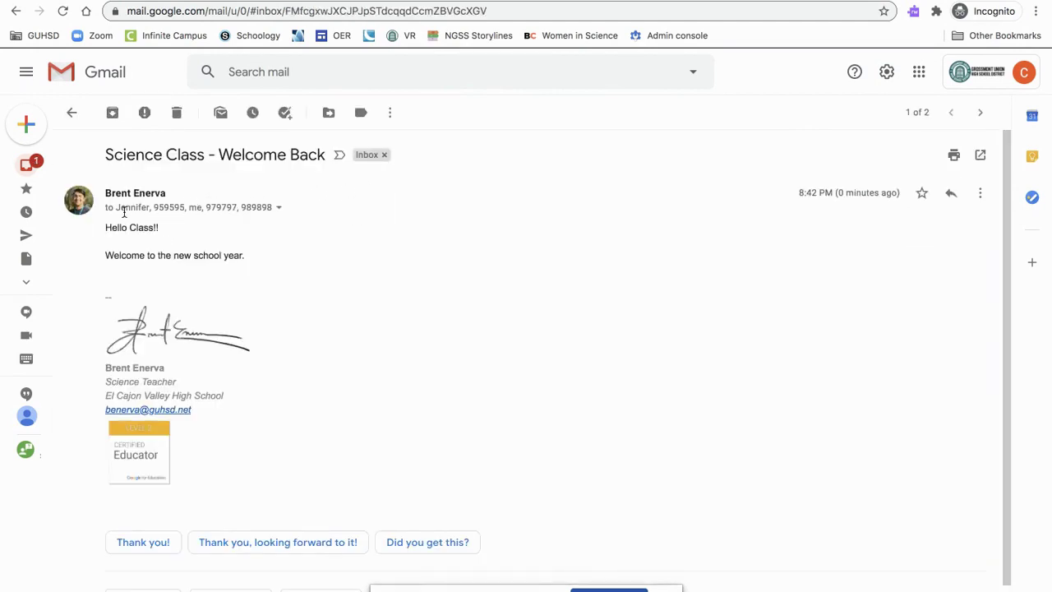
mouse_move(125, 211)
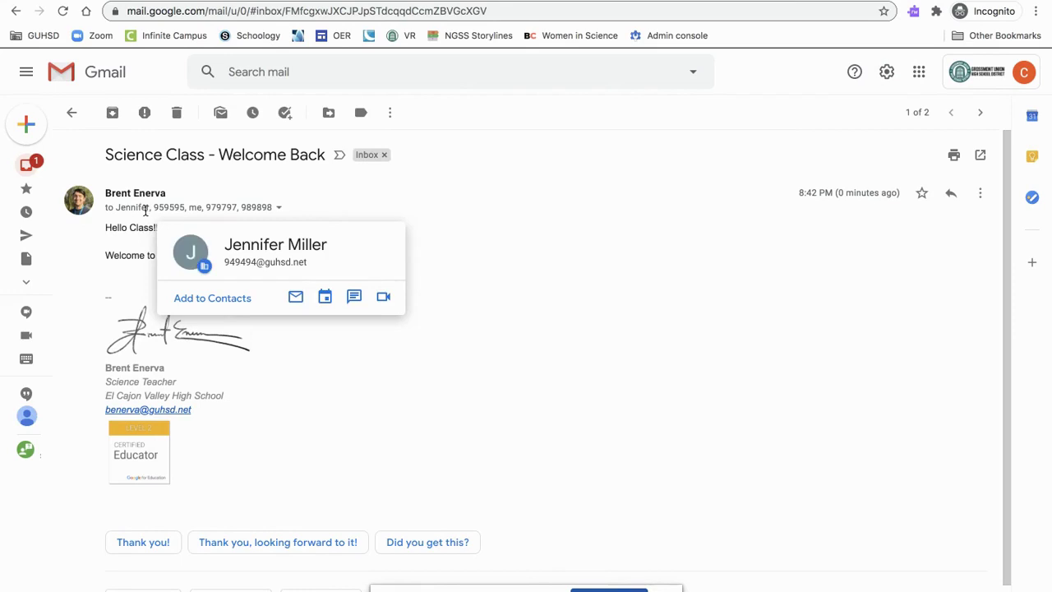
mouse_move(175, 212)
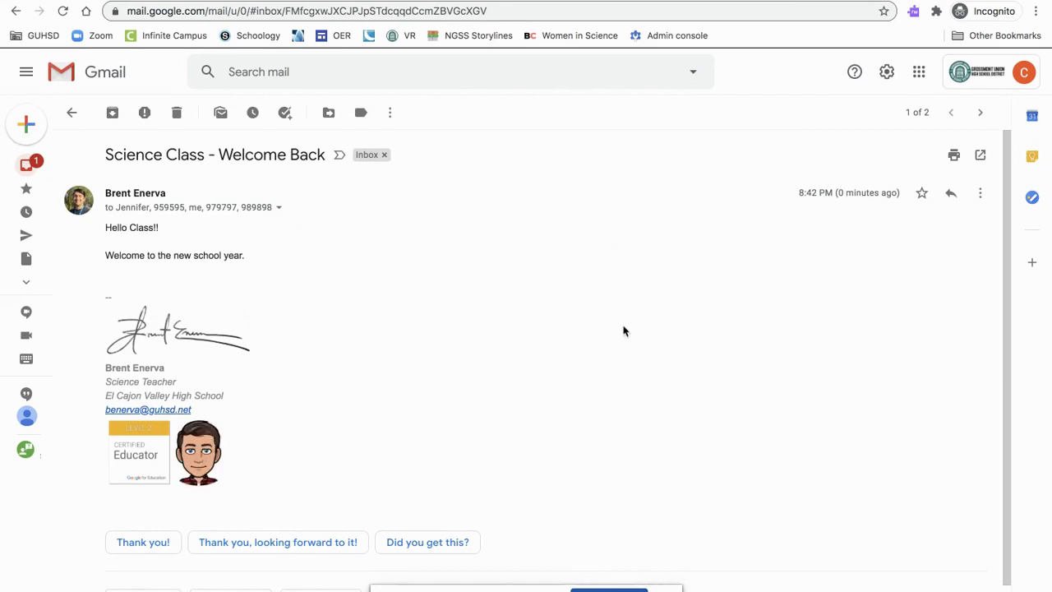
left_click(956, 206)
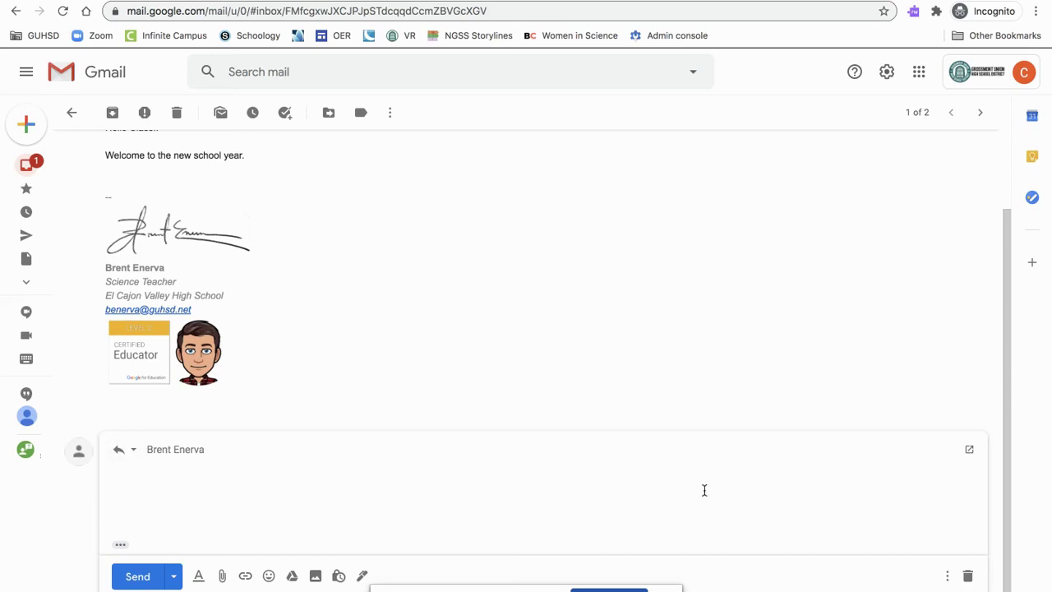
Discard the sender-only reply and start a reply-all to the sender plus four other recipients
left_click(969, 576)
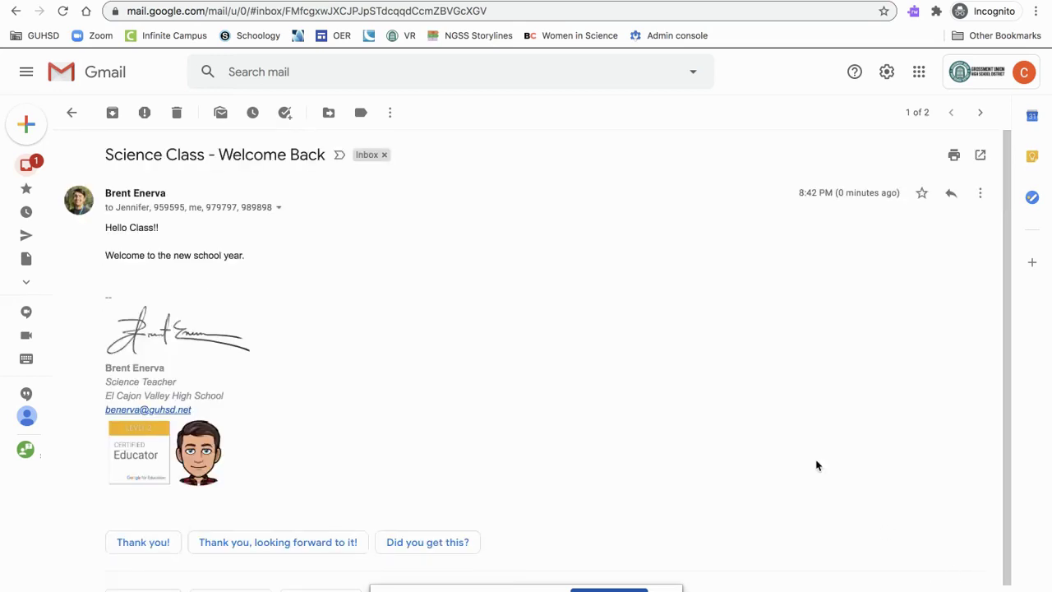
left_click(980, 194)
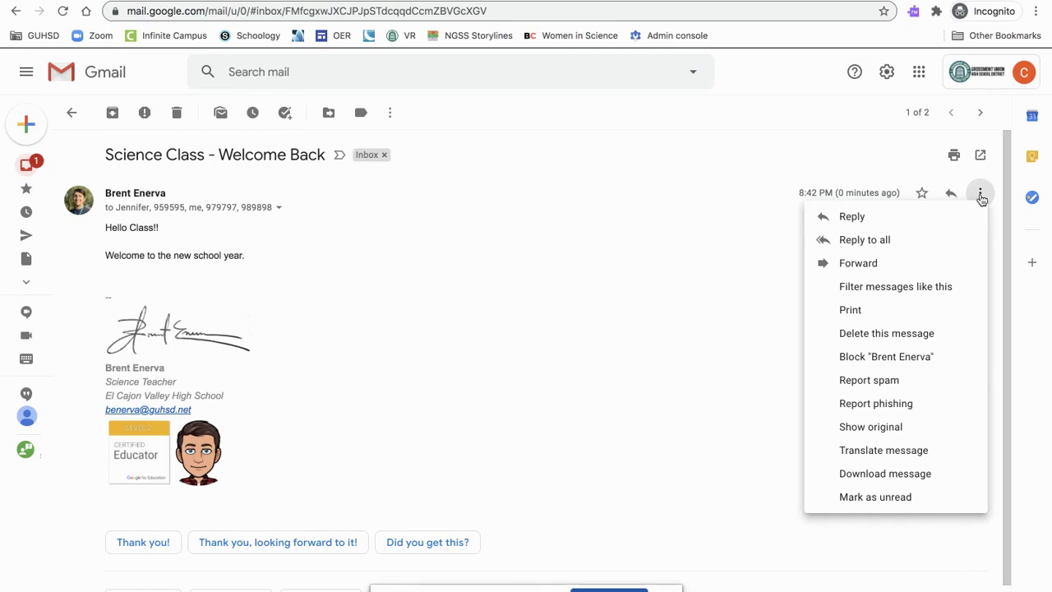
left_click(874, 241)
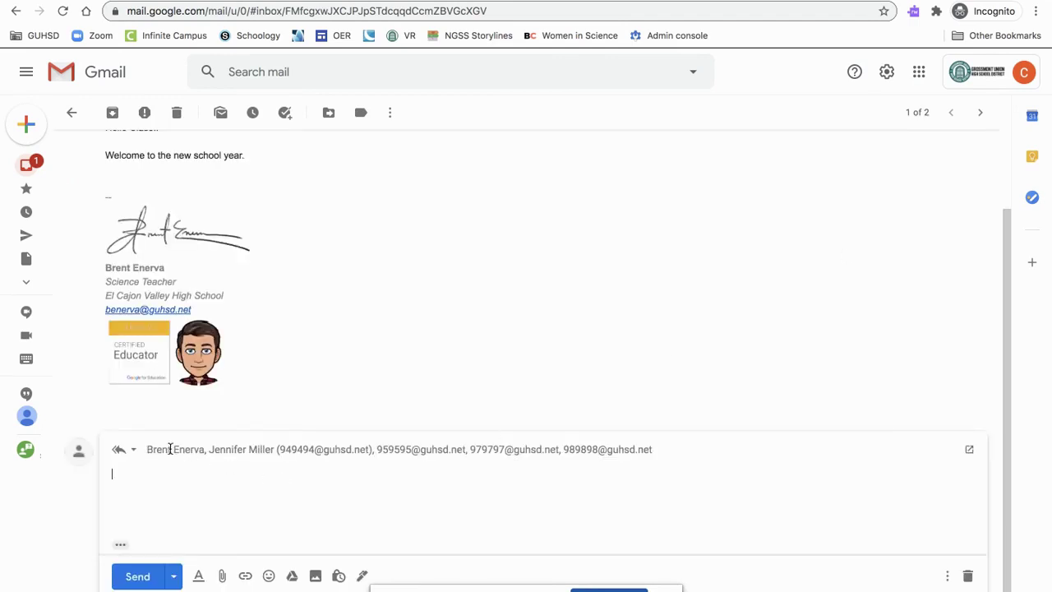
mouse_move(170, 449)
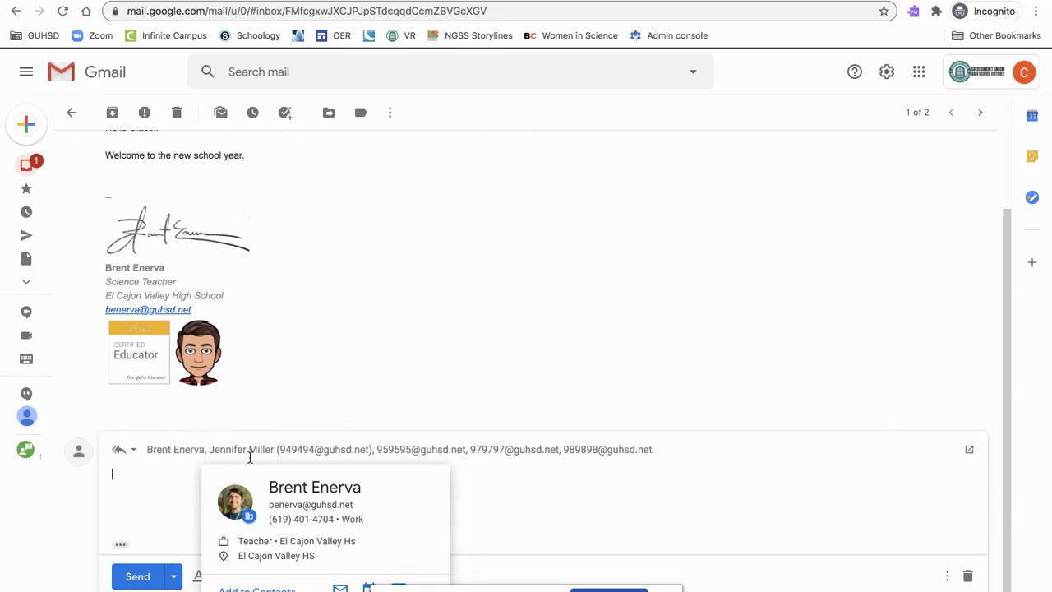